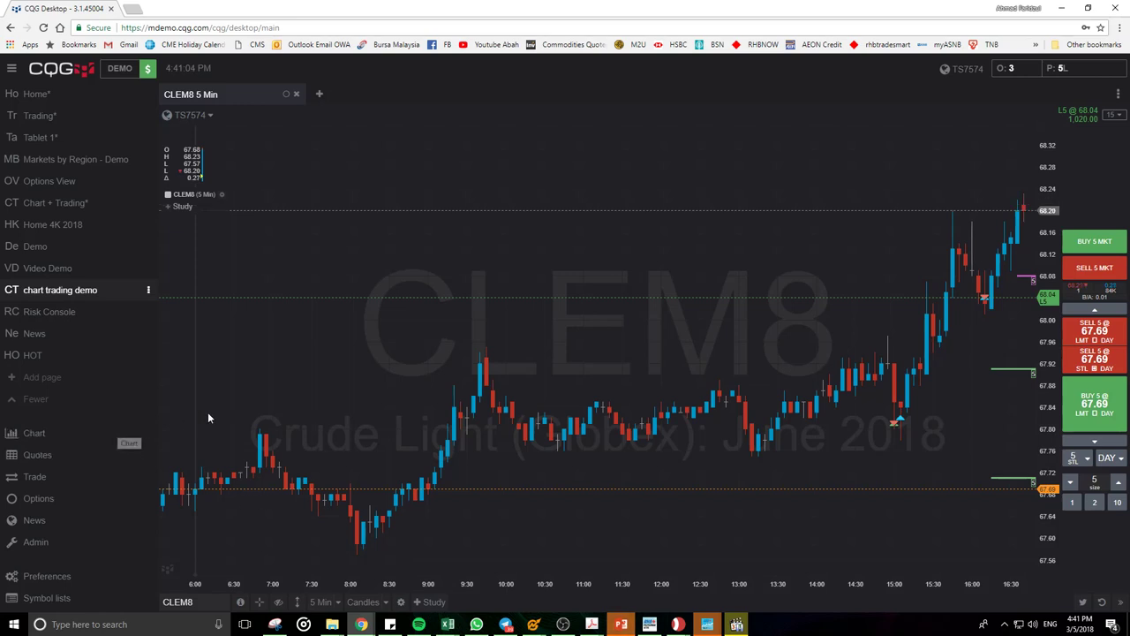
Step: Create a new empty page named HOT
left_click(37, 378)
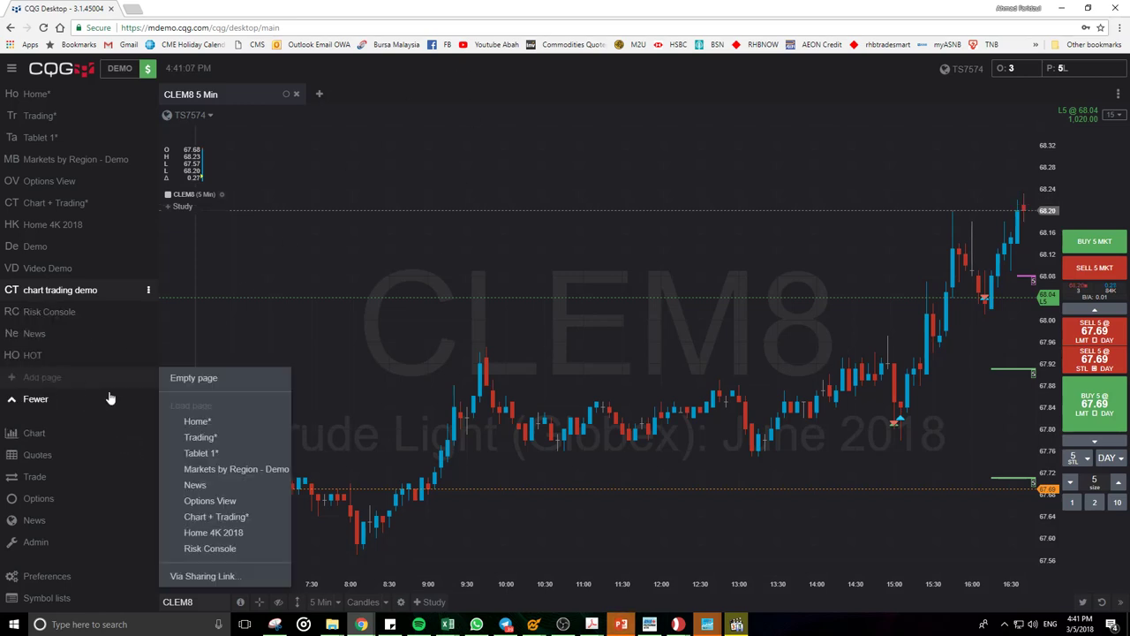
left_click(211, 379)
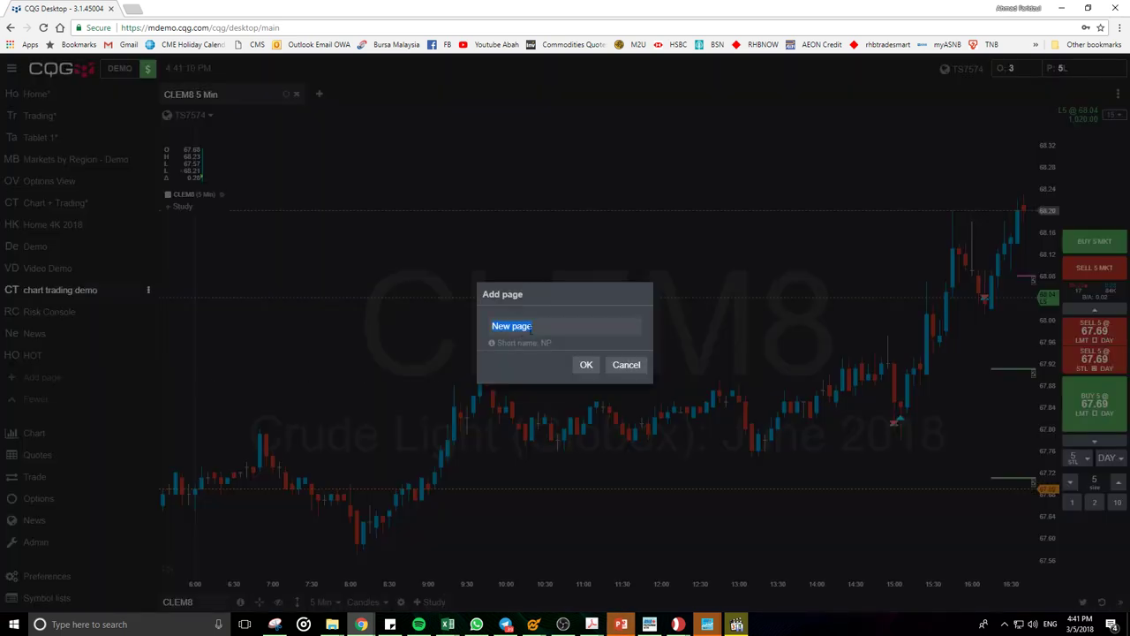
type("HOT")
left_click(587, 366)
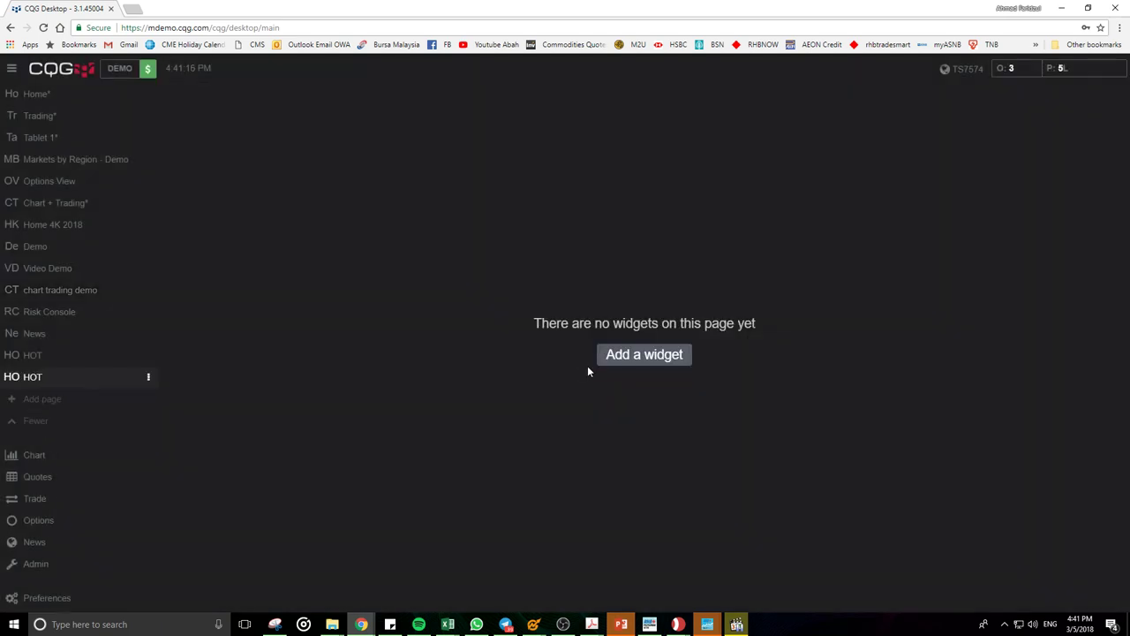
Step: Add a HOT - Hybrid Order Ticket widget for CLEM8 to the page
left_click(636, 361)
scroll(519, 330, "down", 3)
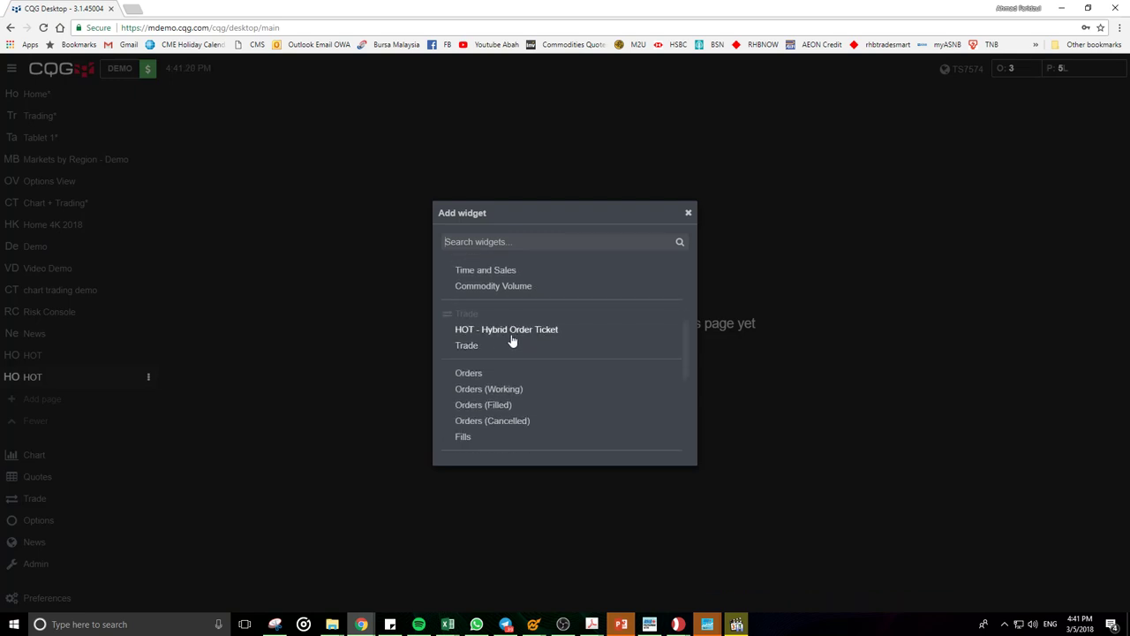
left_click(512, 332)
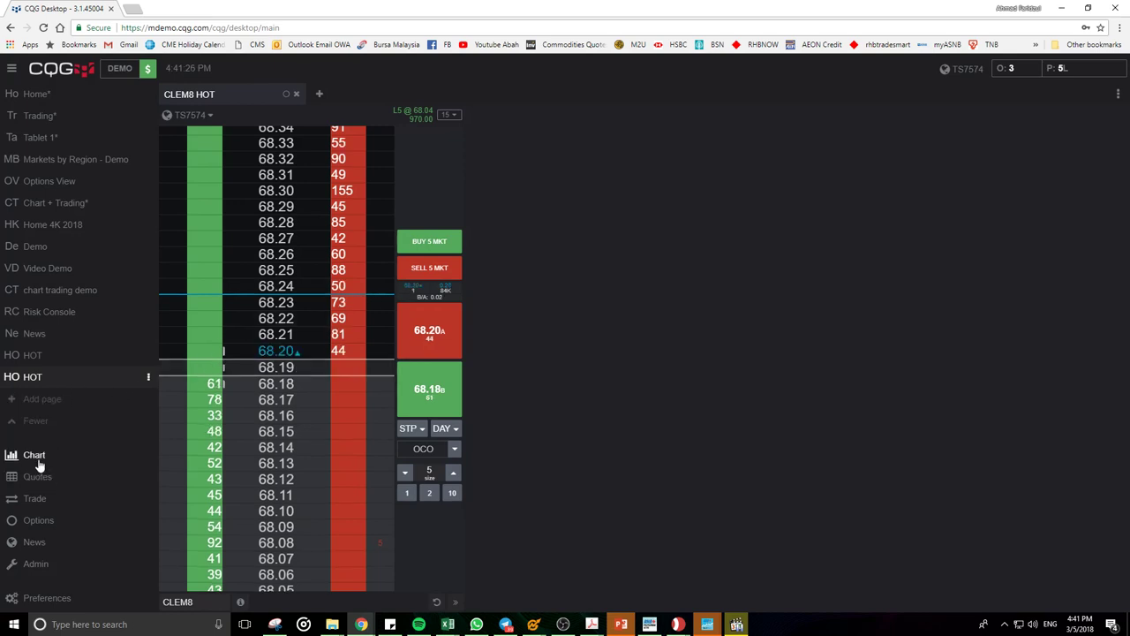
Step: Add a CLEM8 60 Min candle chart on the right half and widen it beside the ladder
mouse_move(39, 461)
left_click(194, 470)
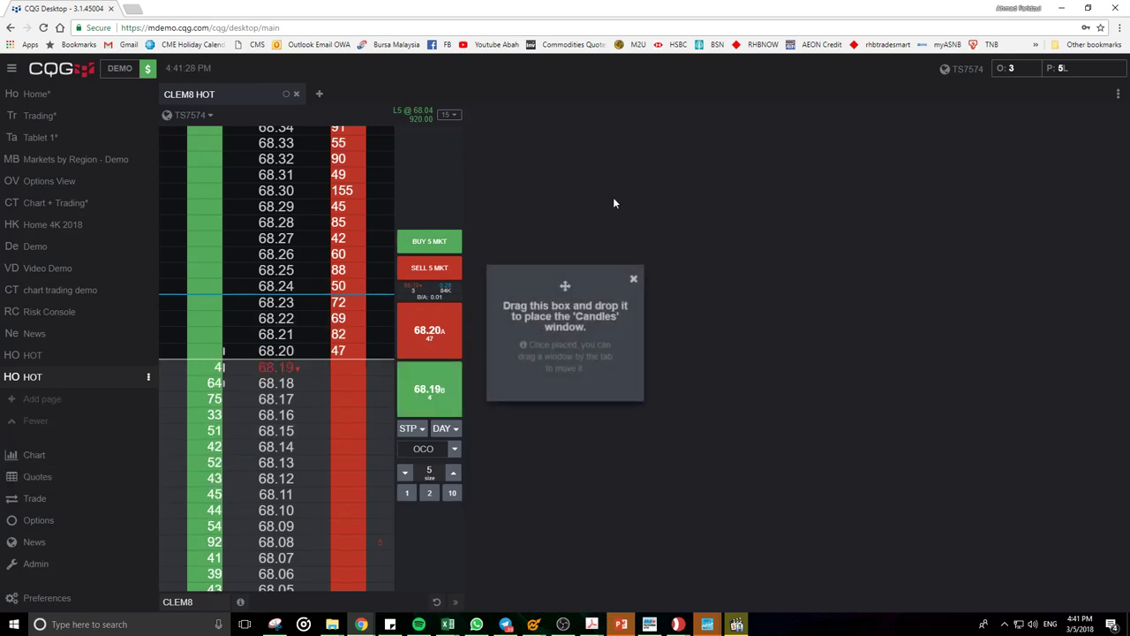
left_click_drag(562, 291, 883, 370)
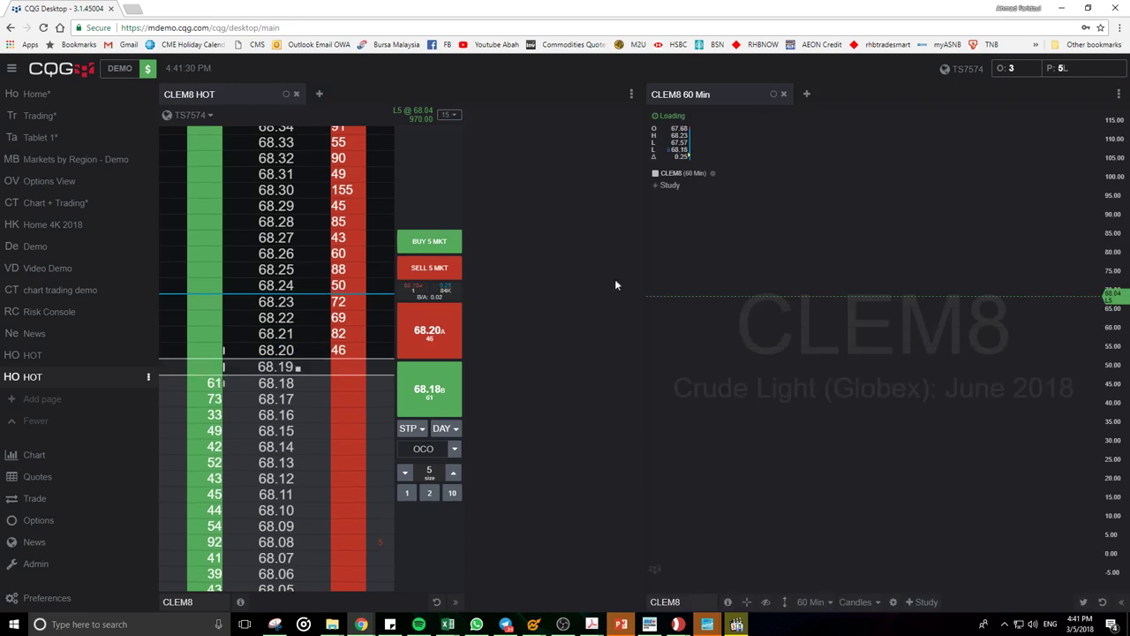
left_click_drag(645, 292, 468, 294)
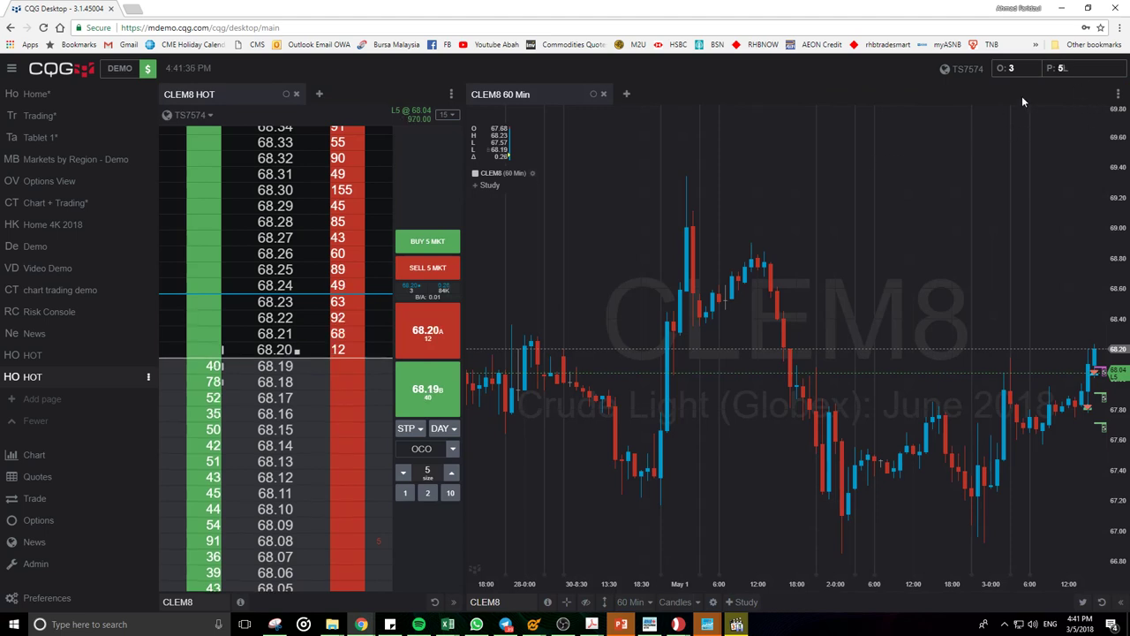
Step: Toggle the chart's order entry panel on and off, then show the working orders list
left_click(1122, 601)
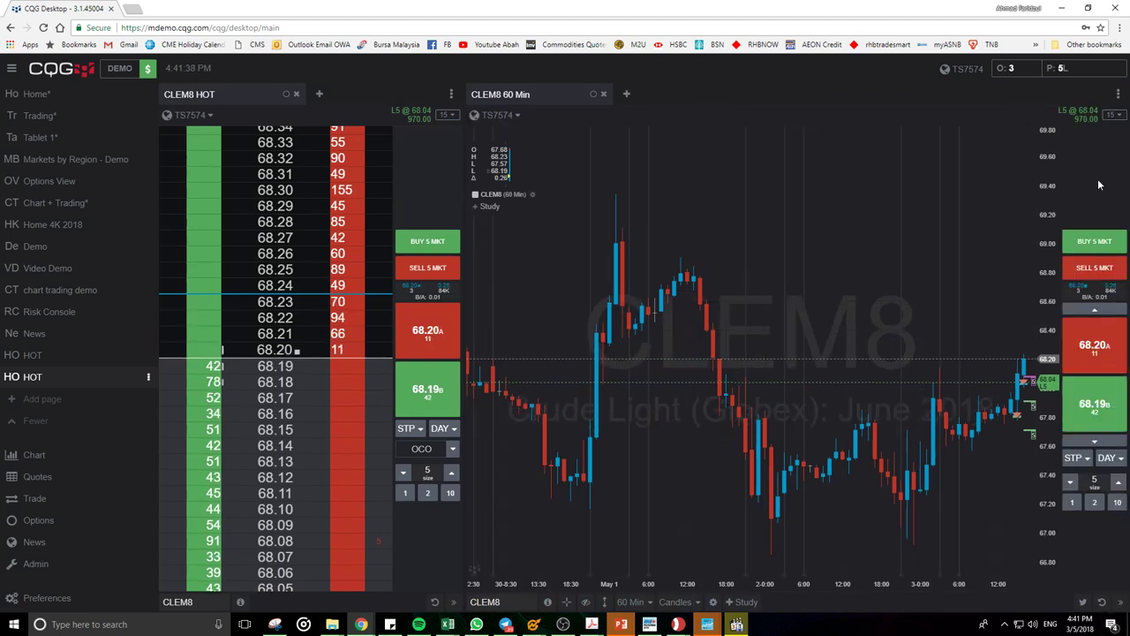
left_click(1120, 604)
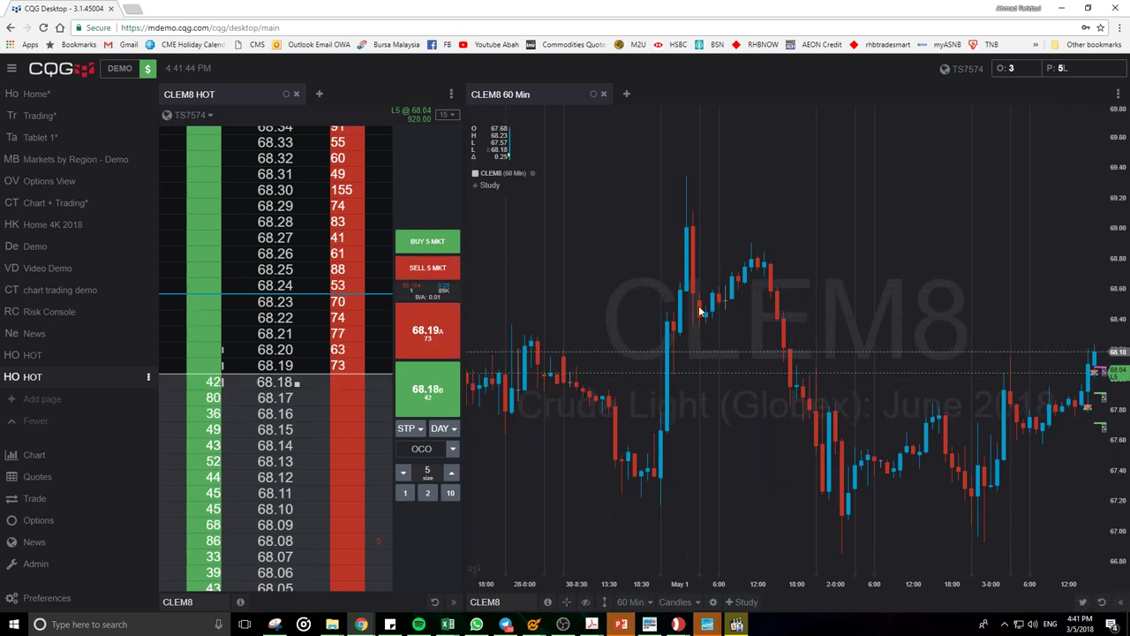
mouse_move(699, 311)
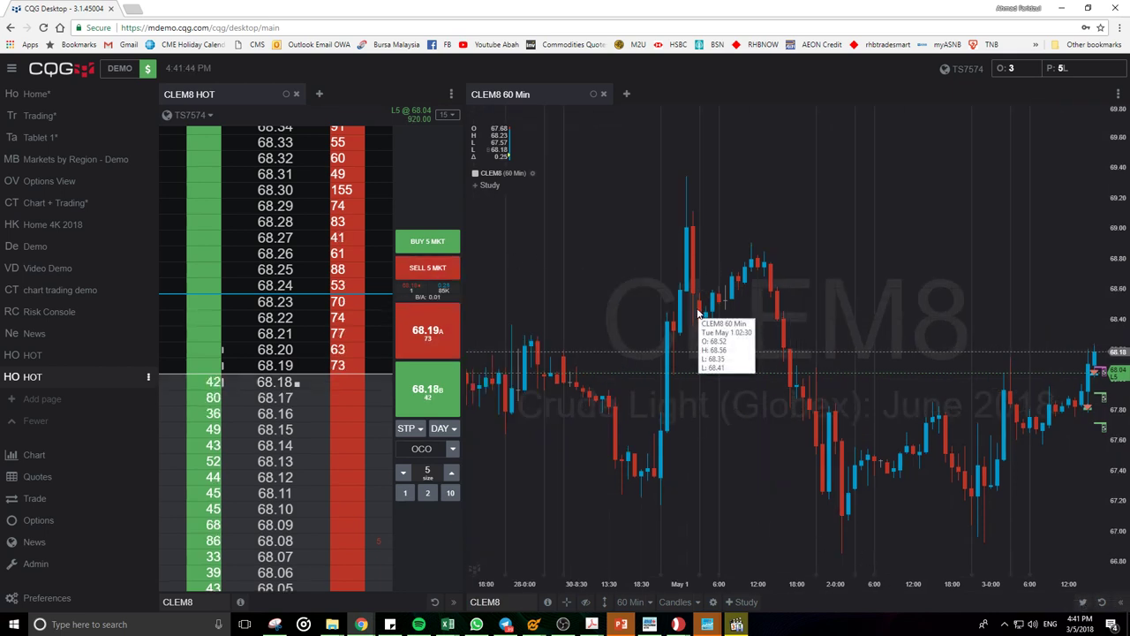
left_click(446, 118)
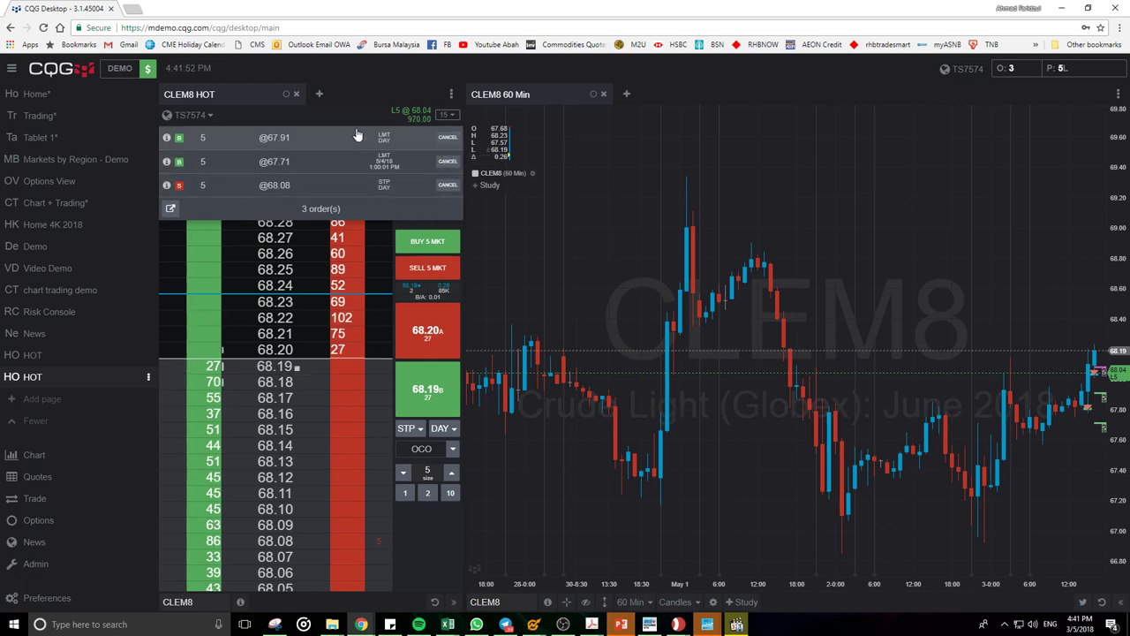
Step: Liquidate the long 5 CLEM8 position at 68.19 and close the fill report
mouse_move(363, 137)
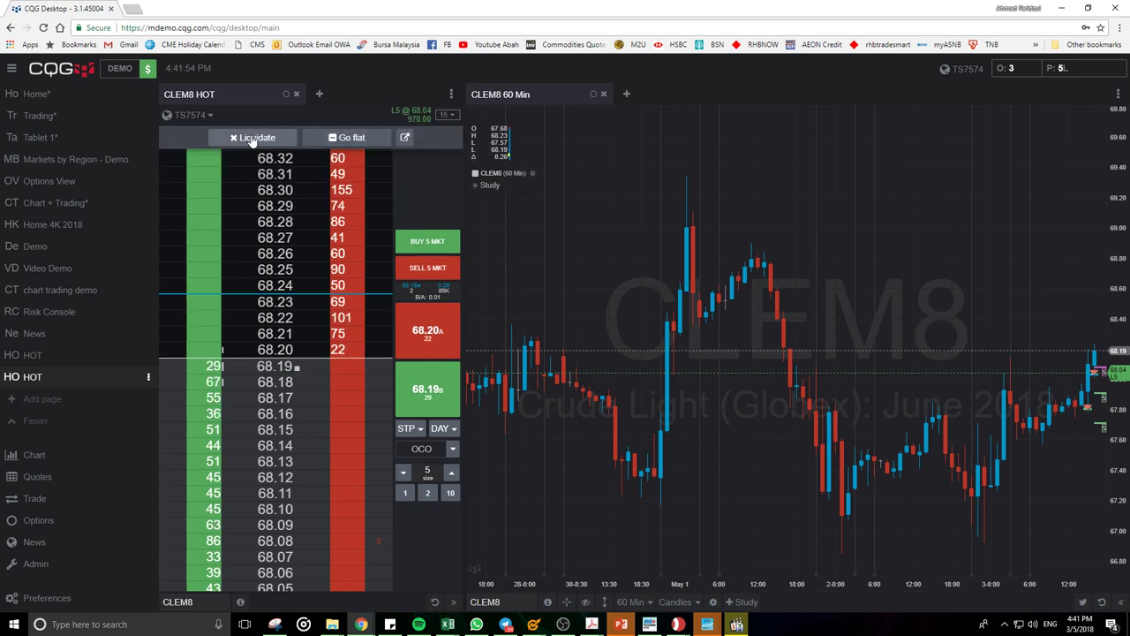
left_click(254, 139)
left_click(618, 391)
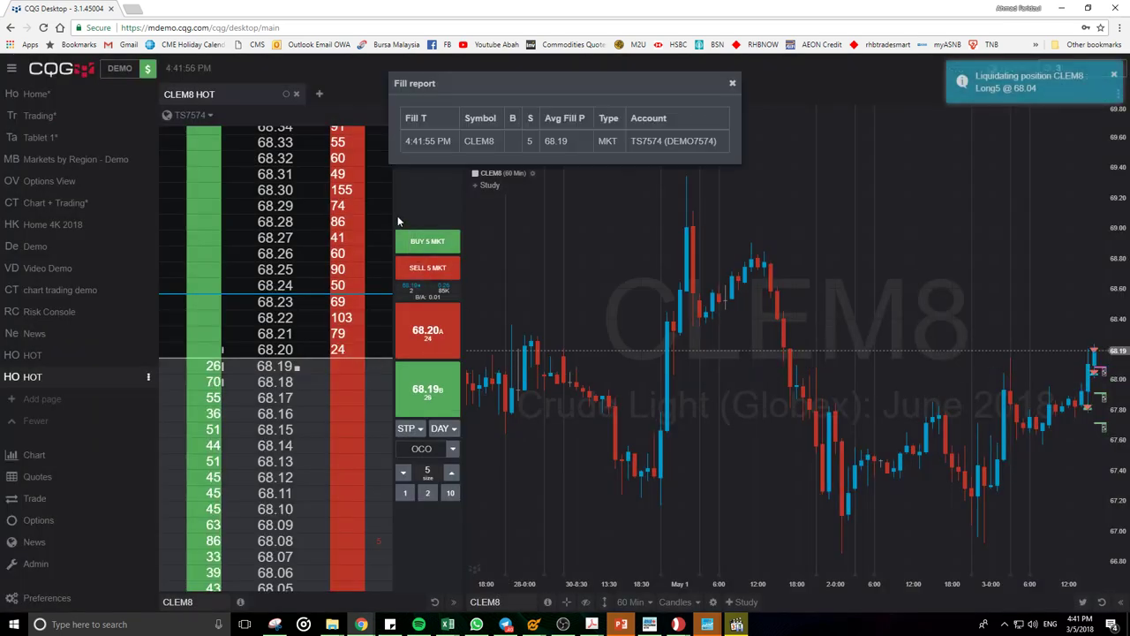
left_click(732, 85)
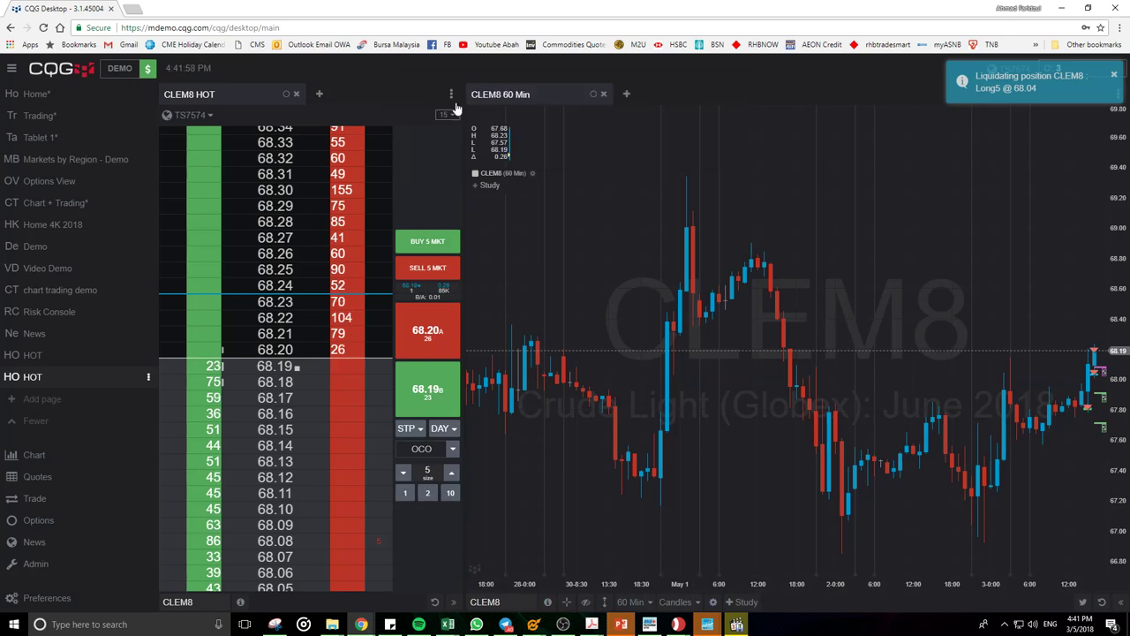
Step: Cancel the three working orders: sell stop 68.08, buy limits 67.91 and 67.71
left_click(442, 116)
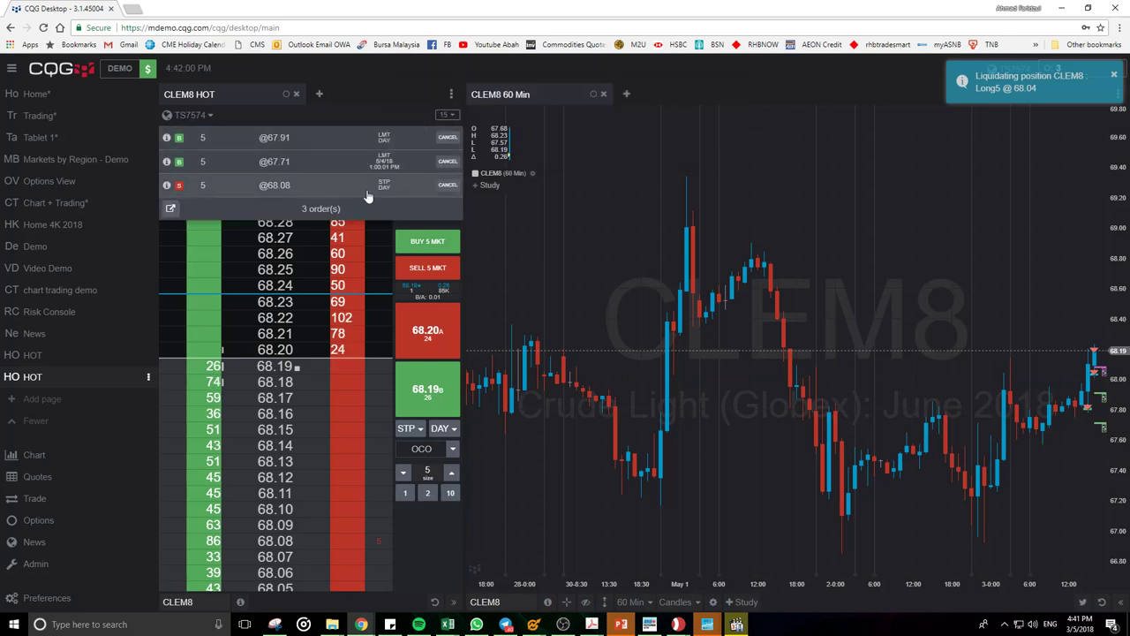
left_click(448, 186)
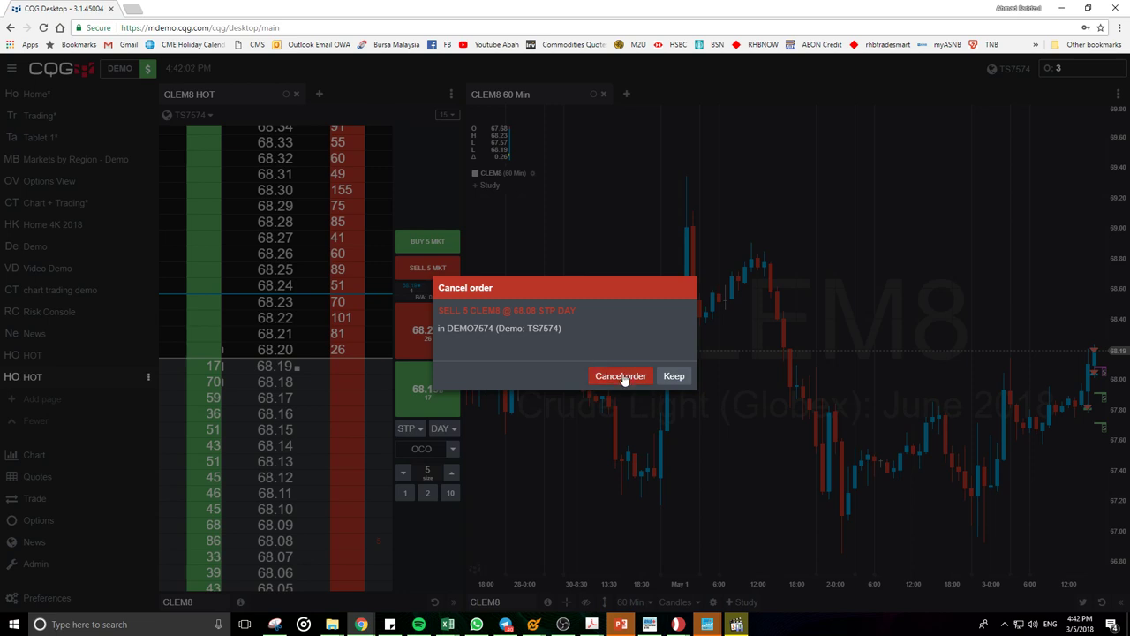
left_click(621, 376)
left_click(442, 116)
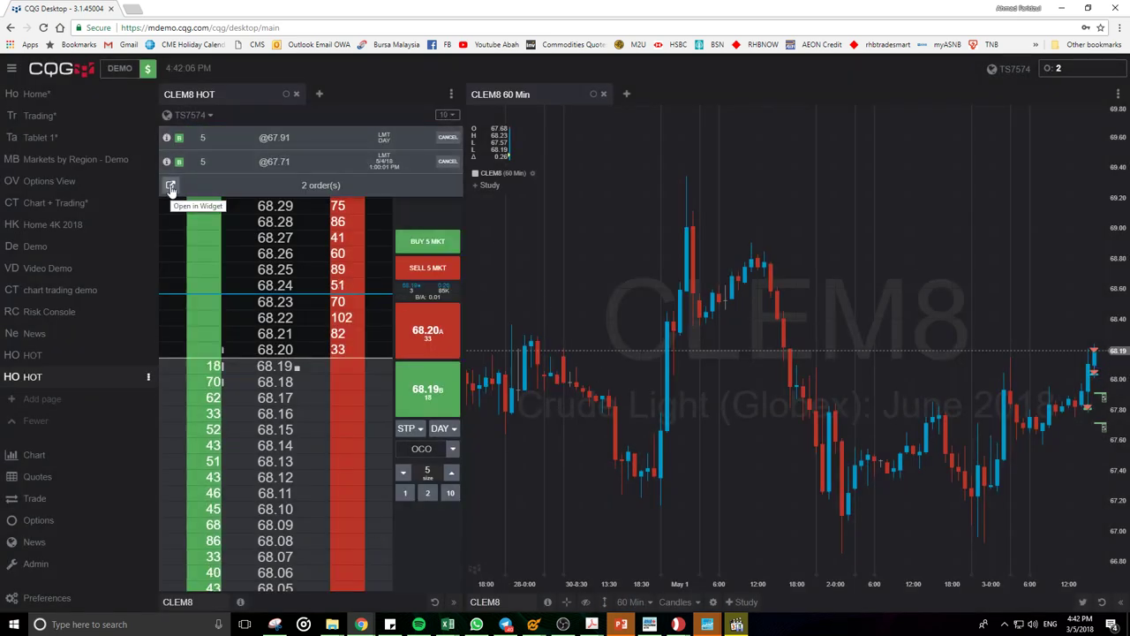
left_click(445, 117)
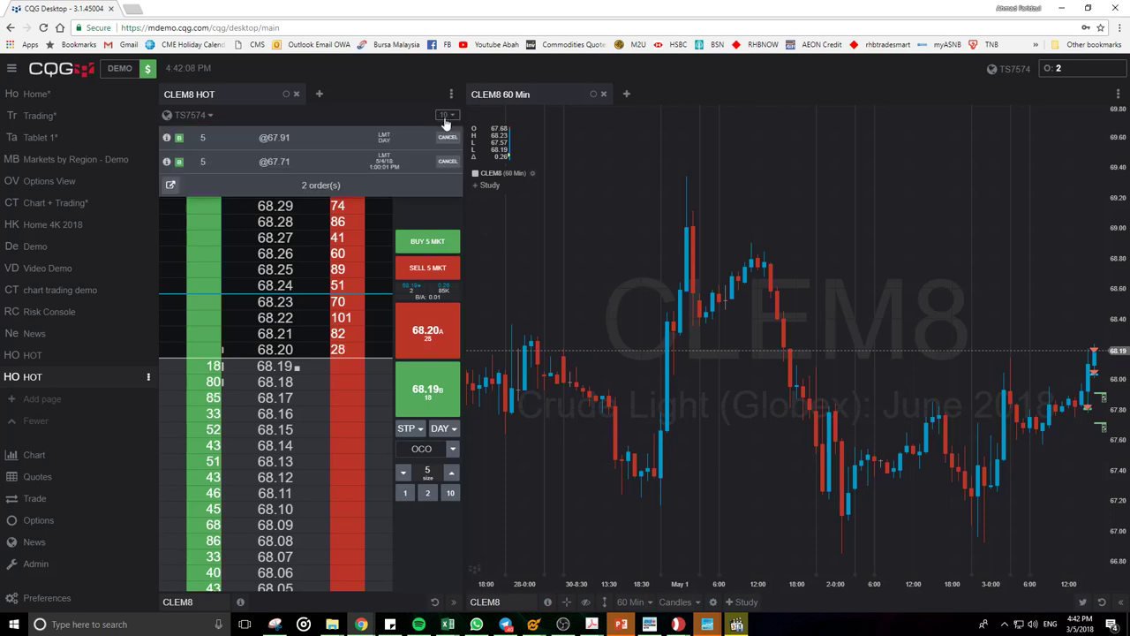
left_click(448, 137)
left_click(621, 377)
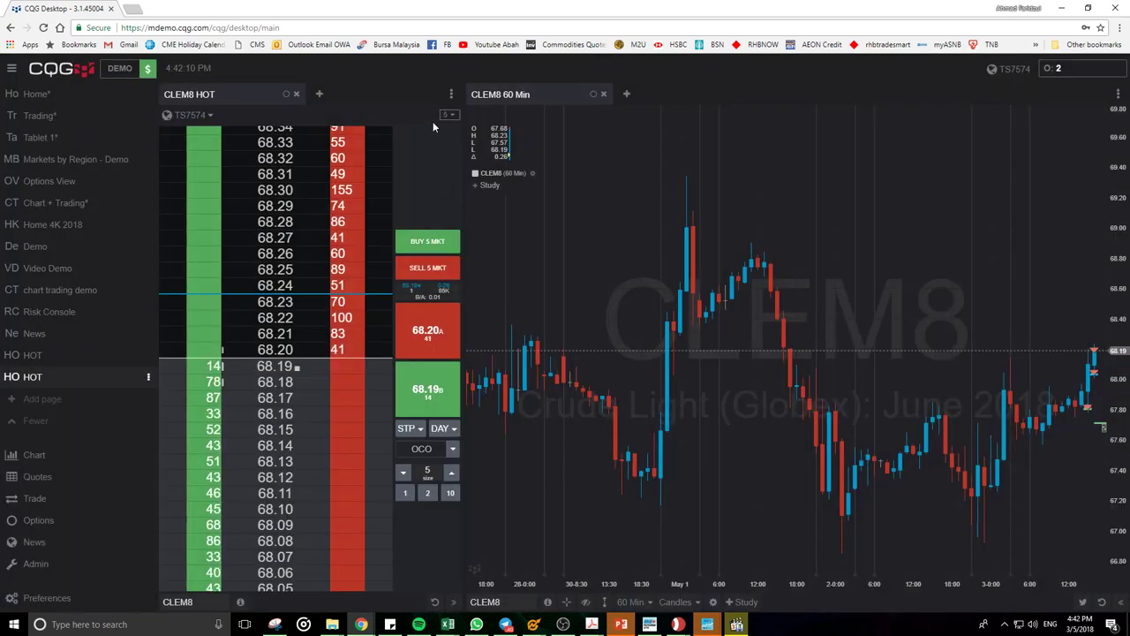
mouse_move(447, 115)
left_click(447, 137)
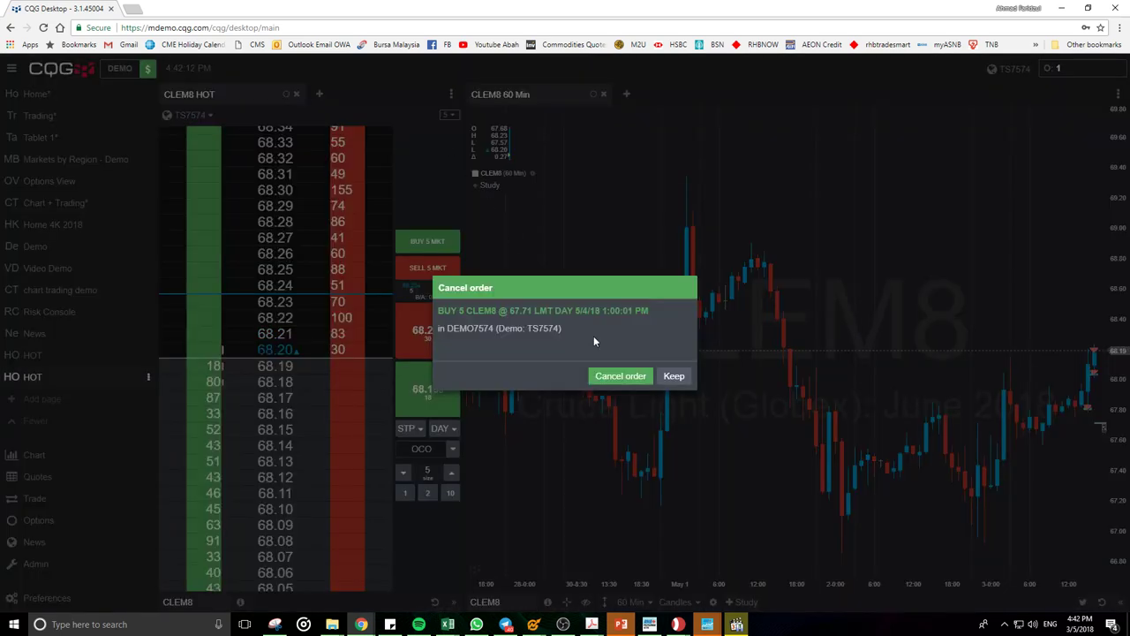
left_click(609, 376)
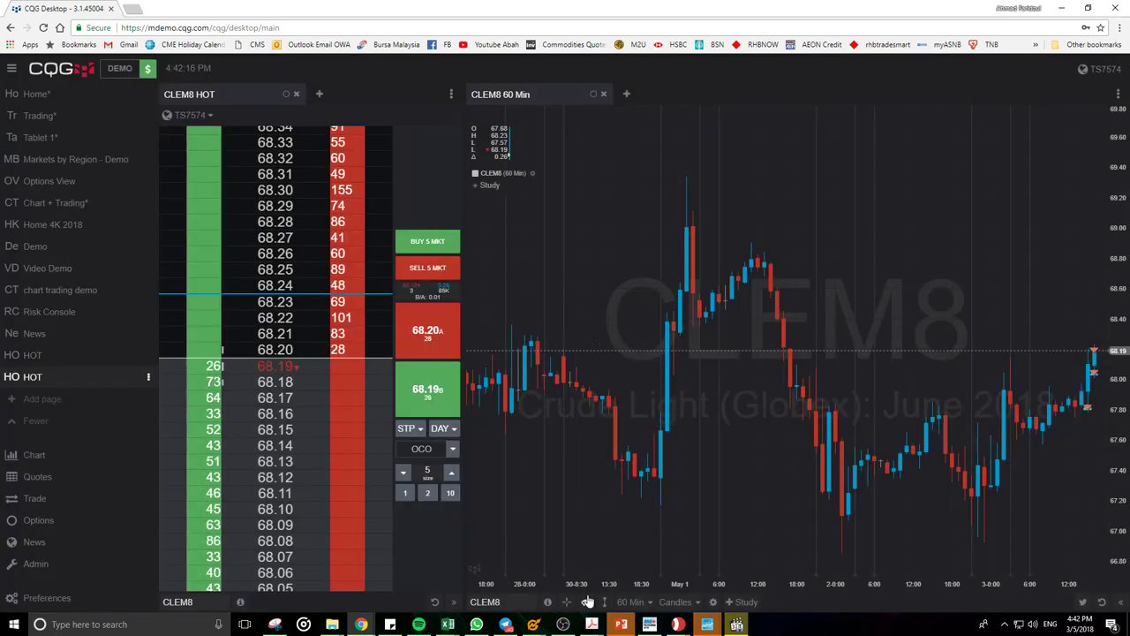
Step: Switch the CLEM8 chart to 5 Min candles and rescale its time and price axes
left_click(631, 601)
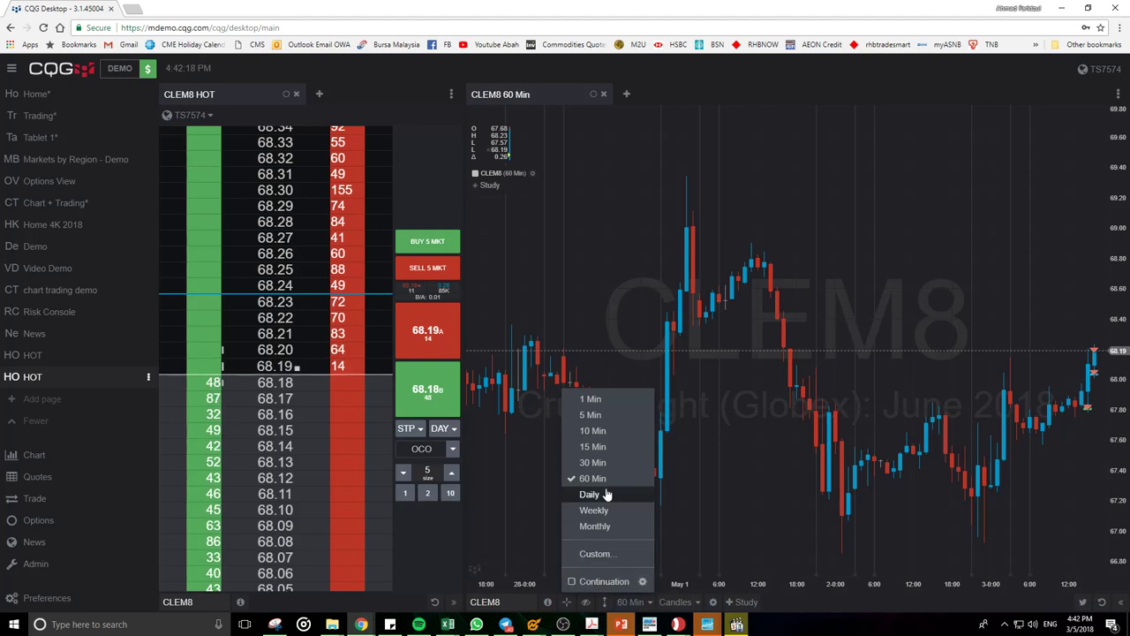
left_click(607, 415)
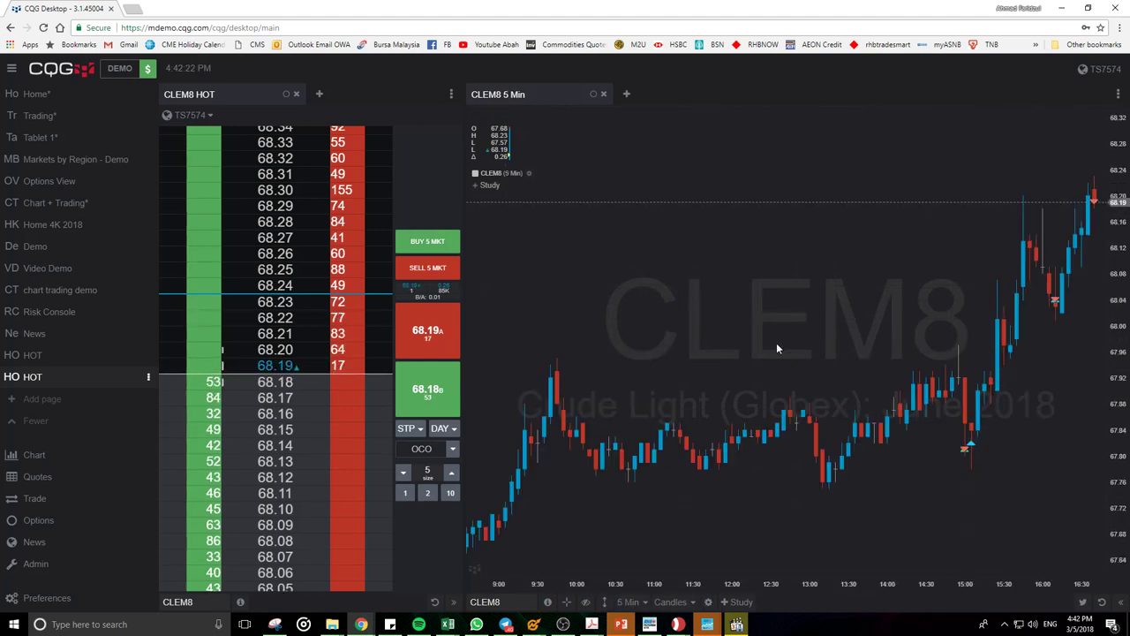
scroll(829, 579, "up", 2)
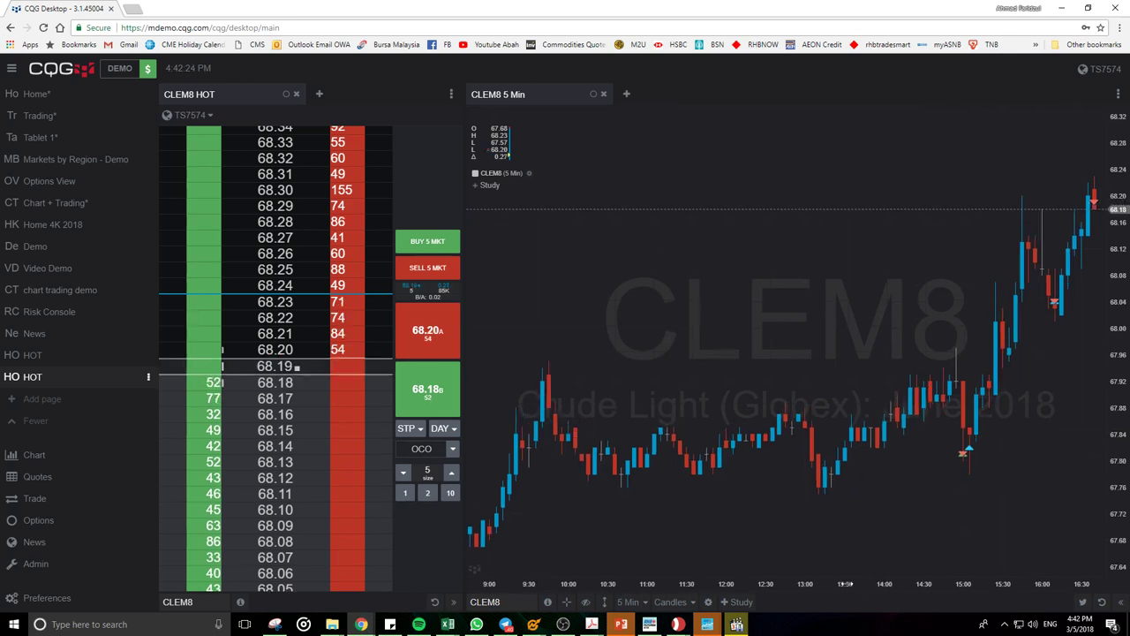
scroll(830, 580, "up", 3)
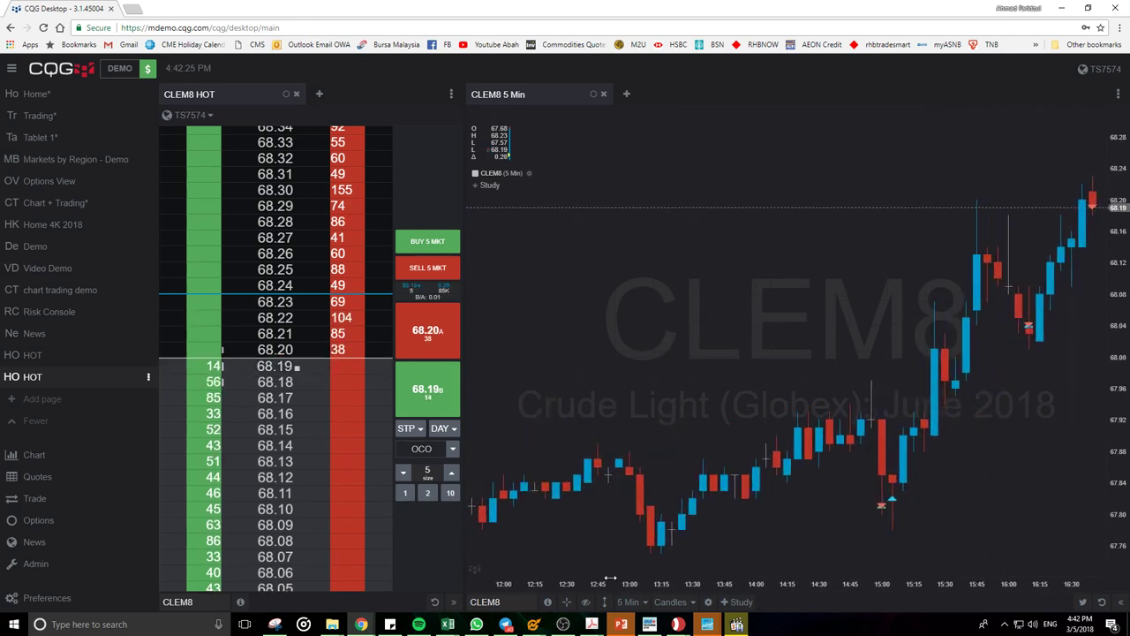
left_click_drag(1119, 364, 1115, 499)
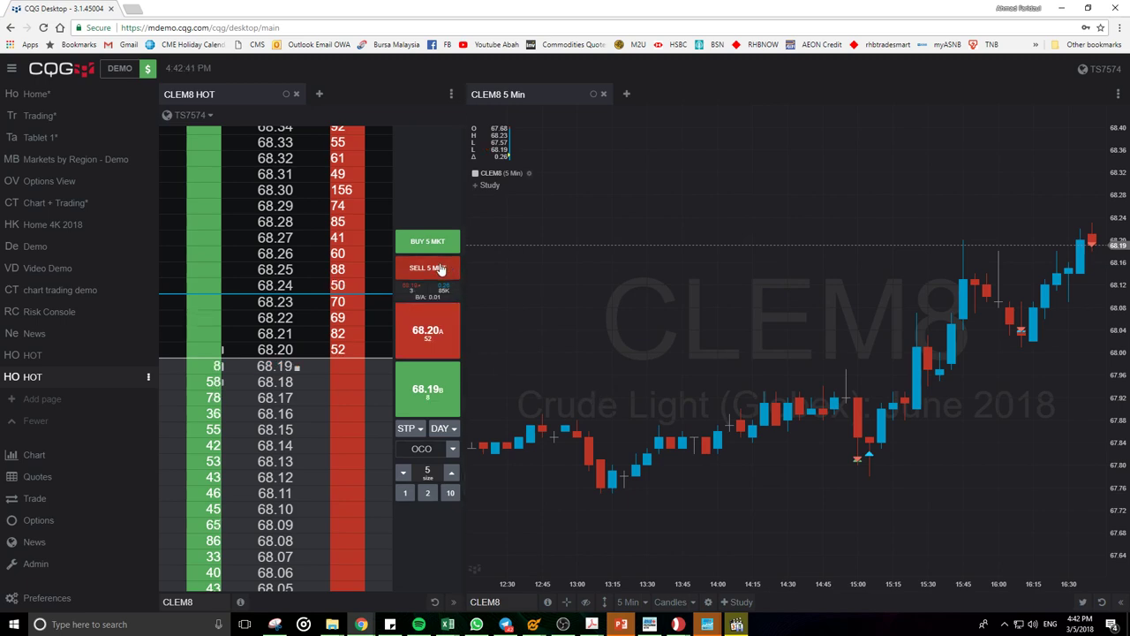
Step: Sell 5 CLEM8 at market, filling at 68.19, and close the fill report
left_click(442, 268)
left_click(601, 380)
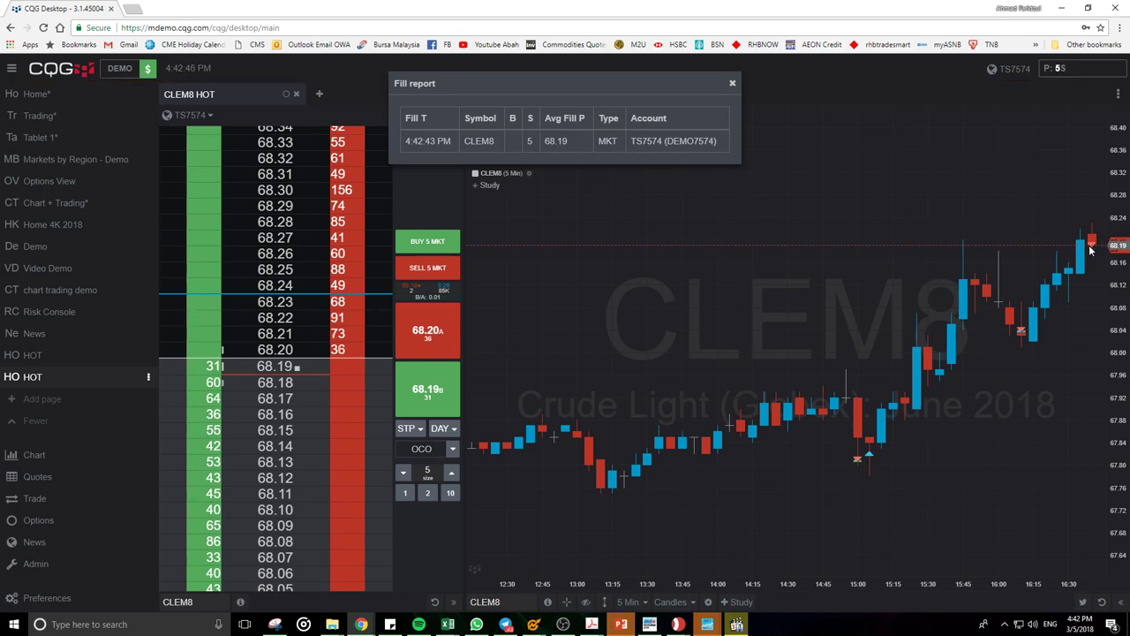
left_click(731, 85)
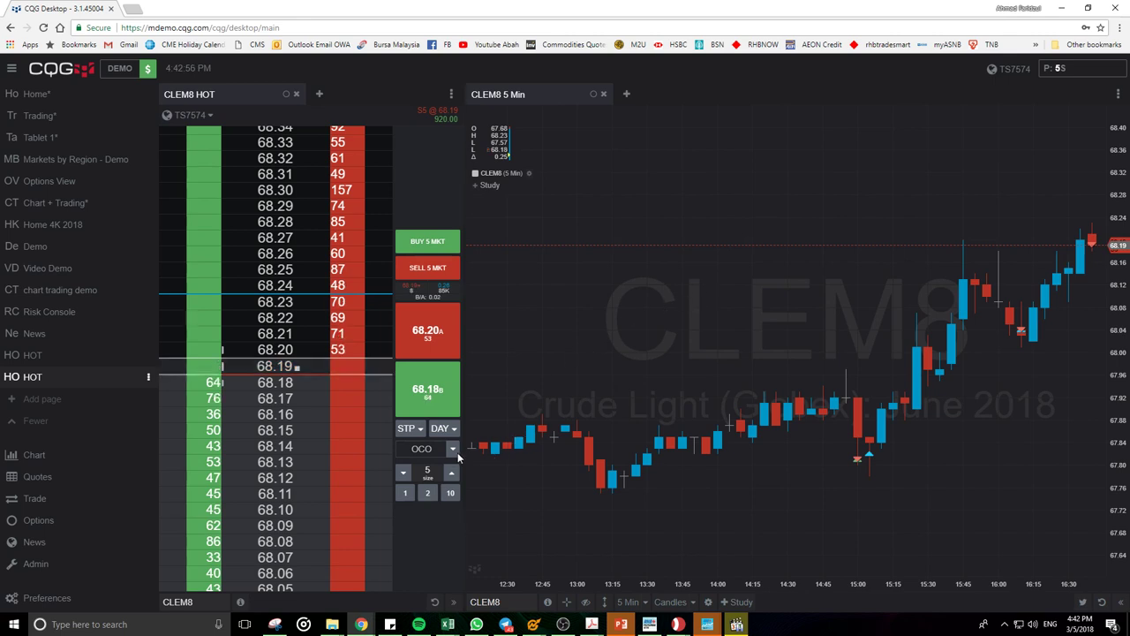
Step: Turn on OCO order entry in the Hybrid Order Ticket and scroll the DOM to higher prices
left_click(423, 453)
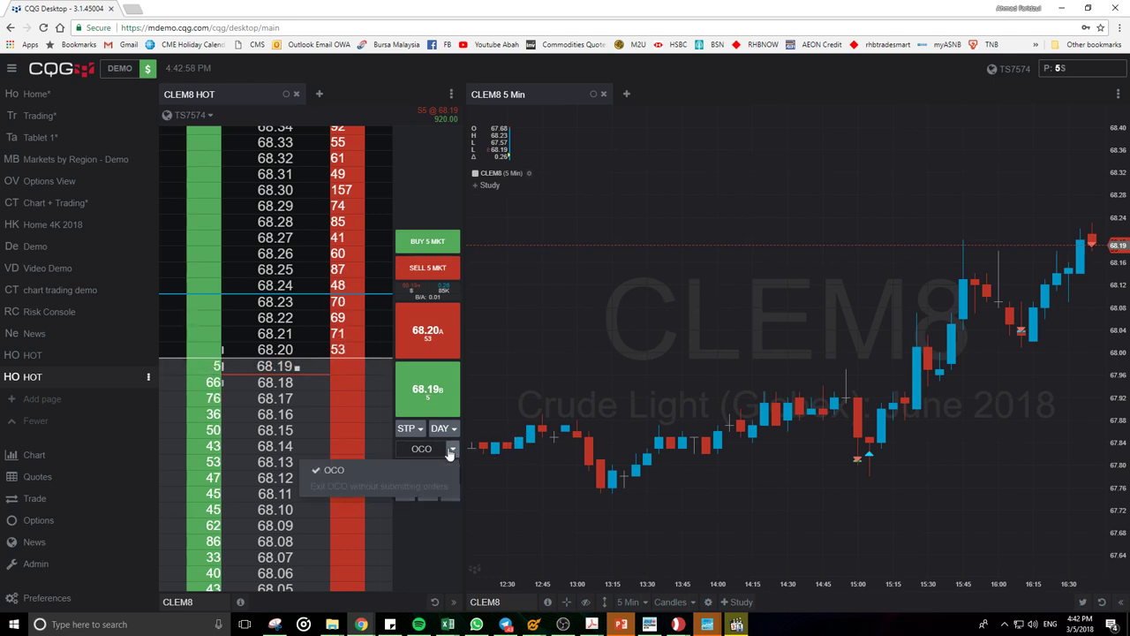
left_click(423, 453)
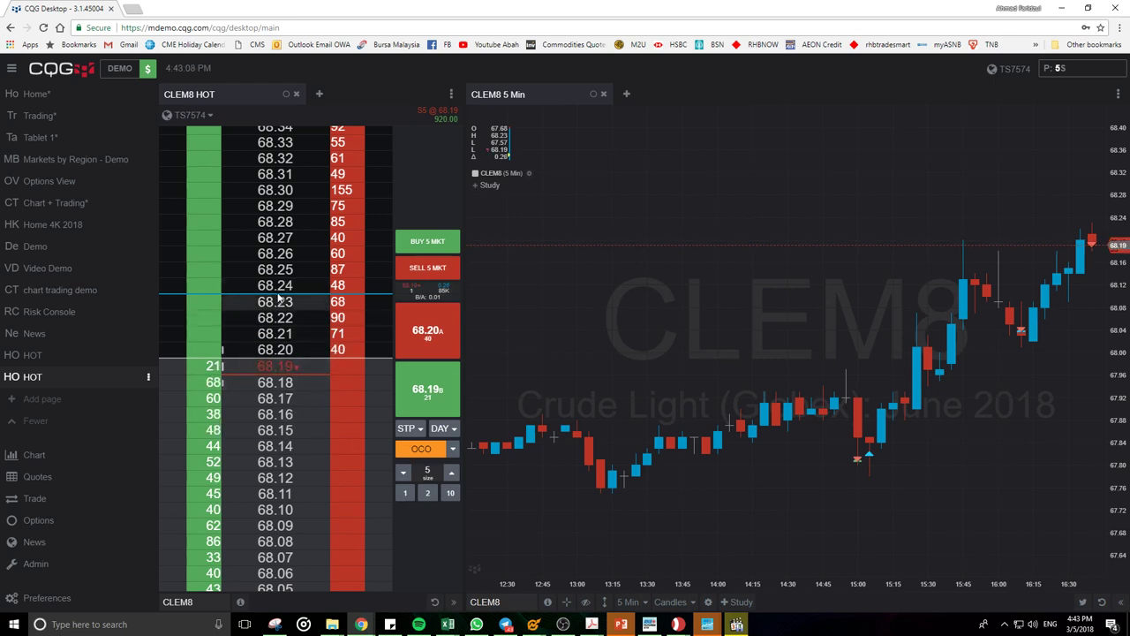
scroll(278, 300, "up", 4)
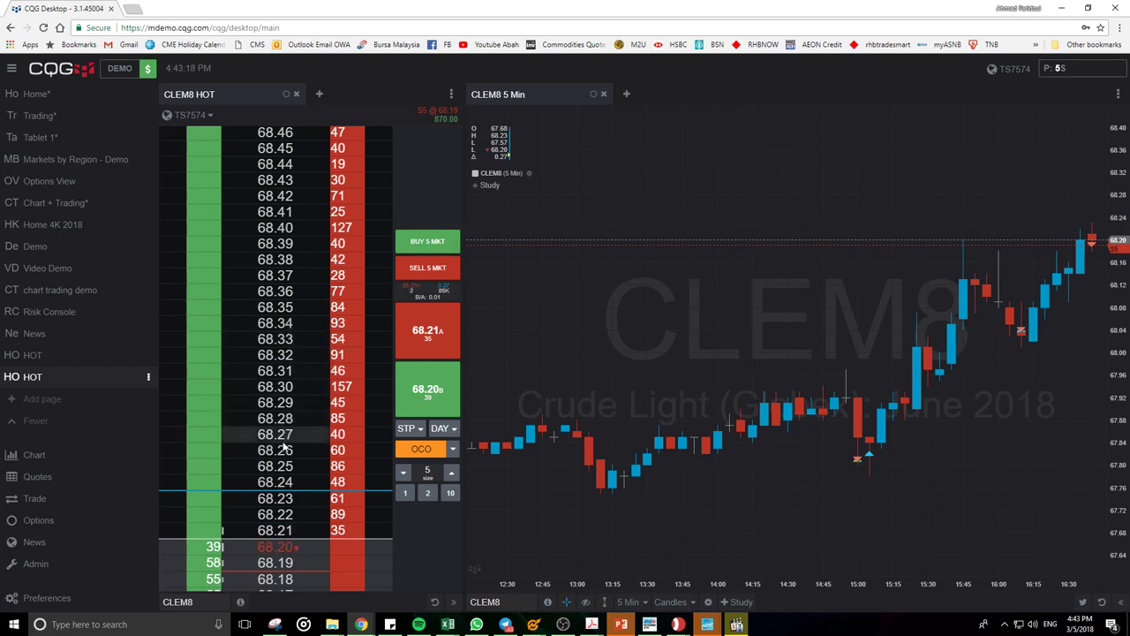
Step: Stage a buy 5 stop at 68.24 as the first OCO leg, then select the 68.15 price
left_click(275, 481)
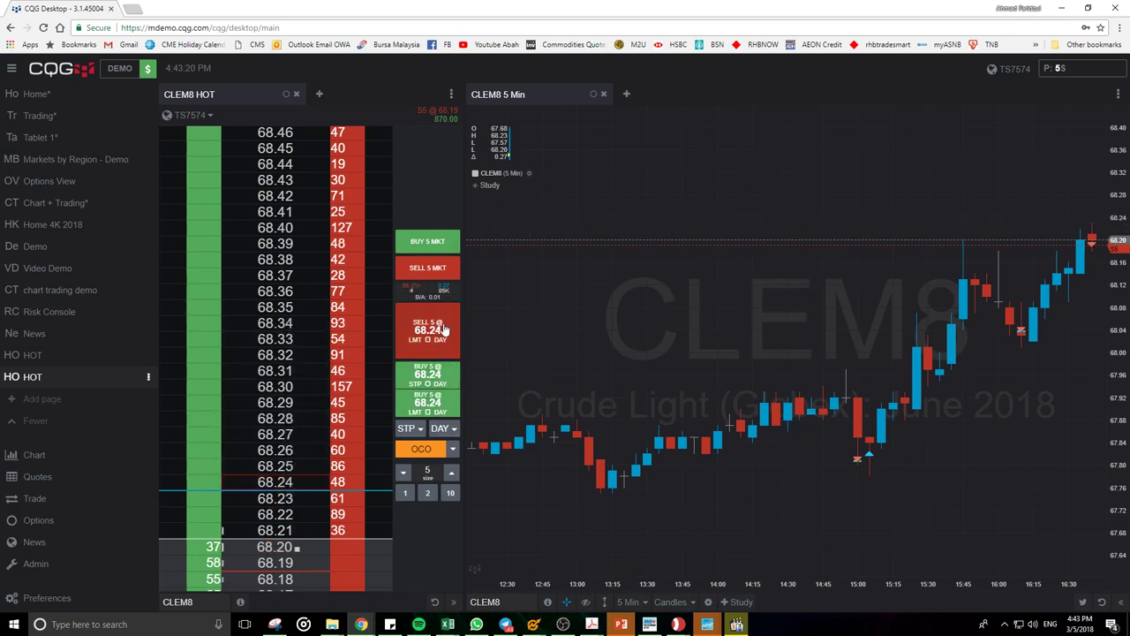
left_click(429, 382)
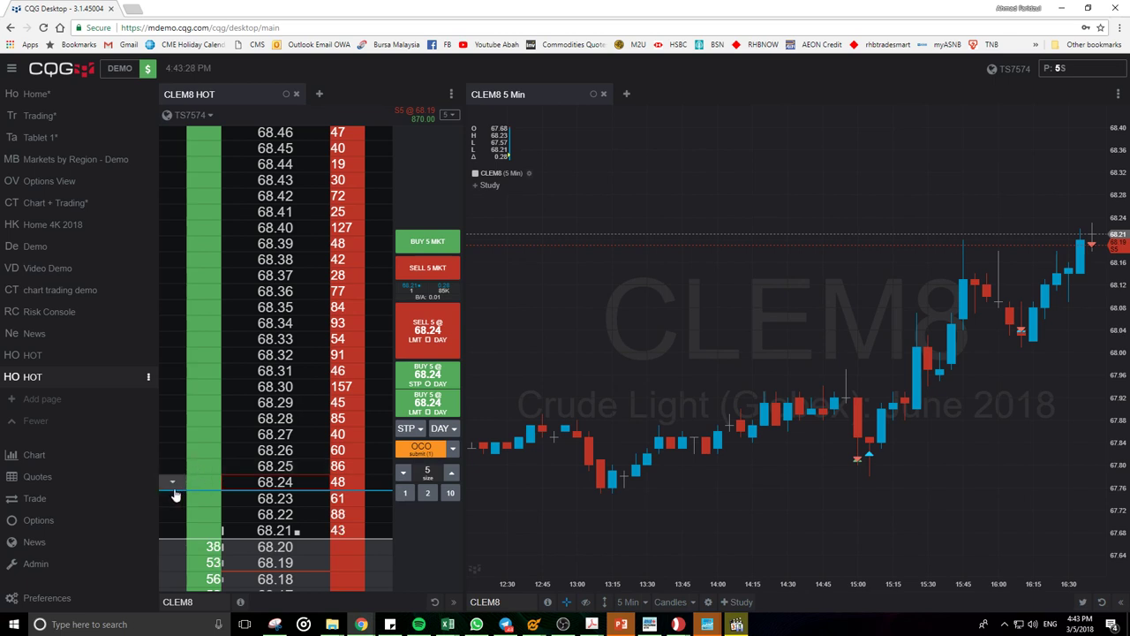
scroll(211, 441, "down", 6)
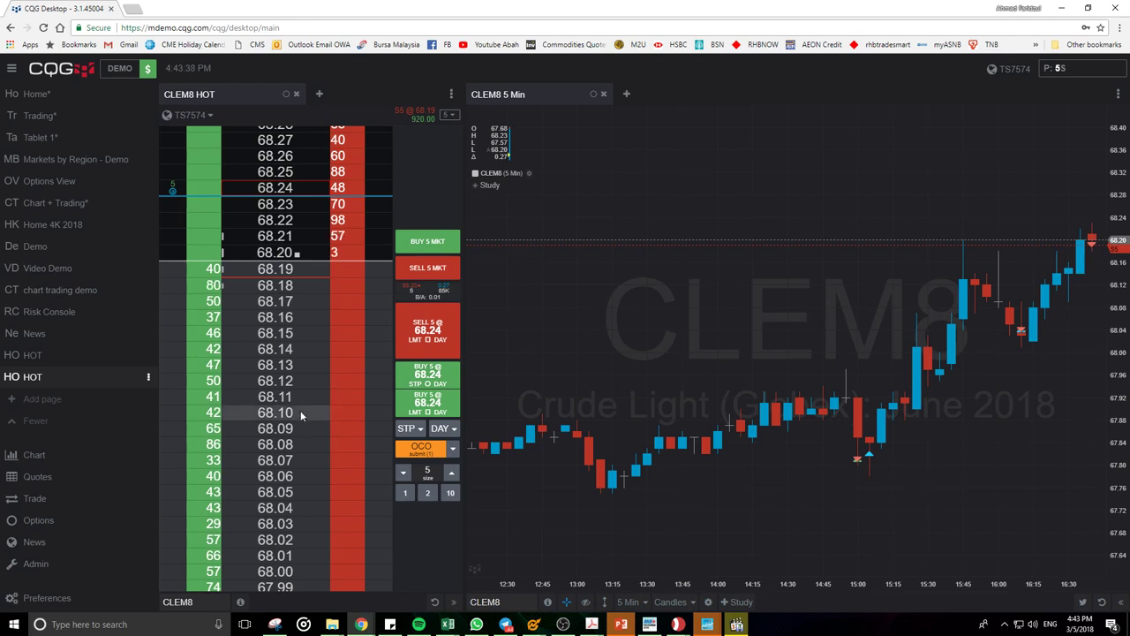
left_click(274, 334)
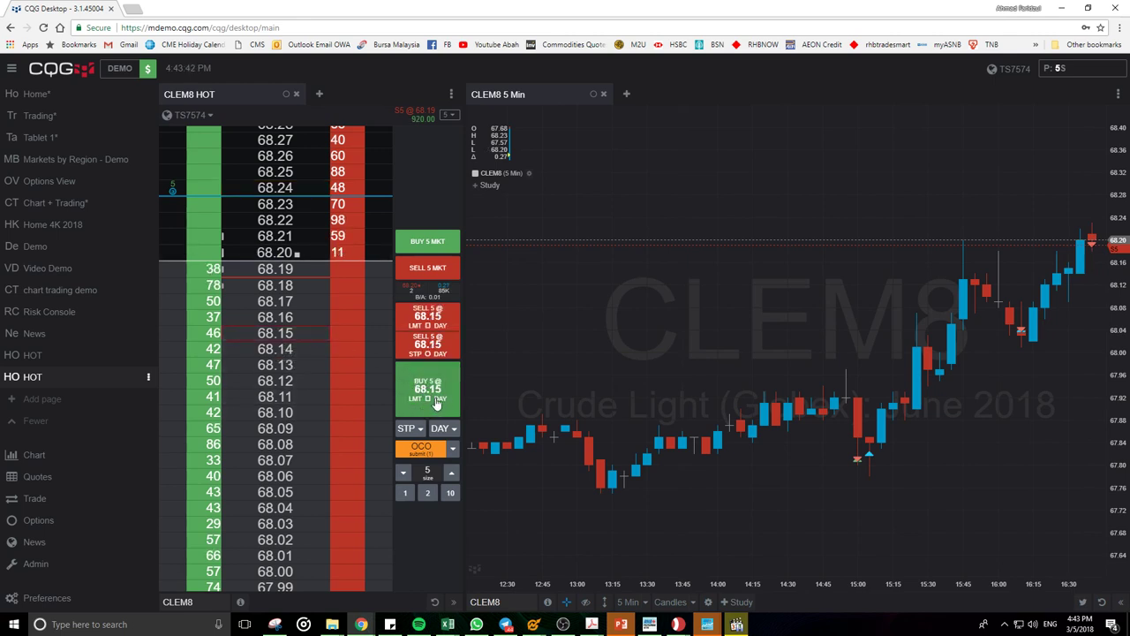
Step: Set duration to GTC and stage a buy 5 limit at 68.15 as the second OCO leg
left_click(443, 428)
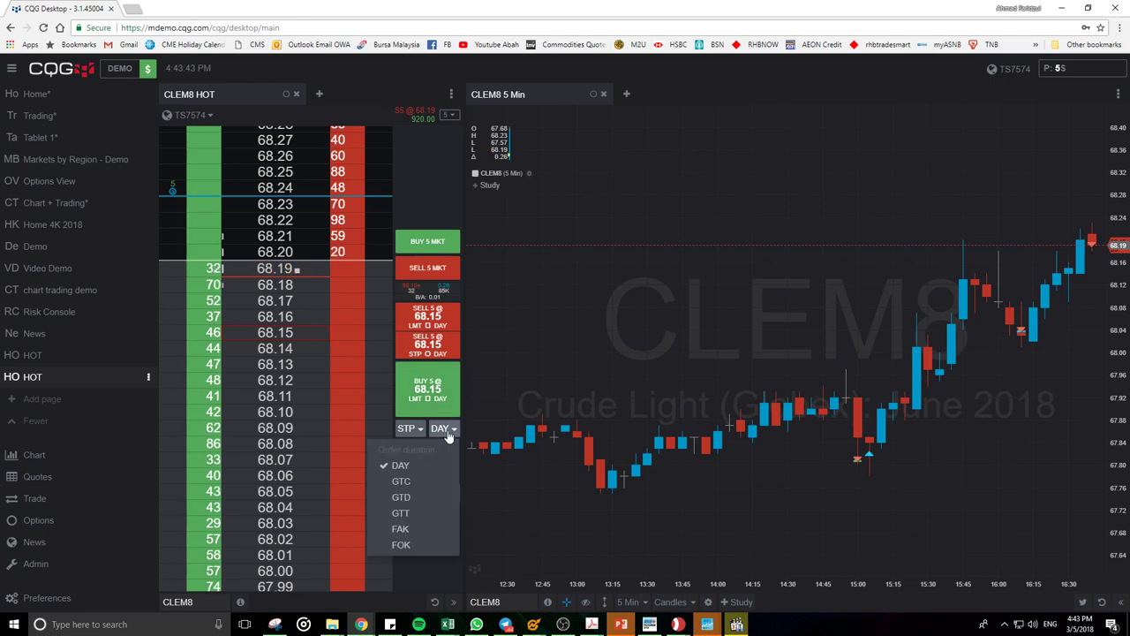
left_click(418, 480)
left_click(430, 393)
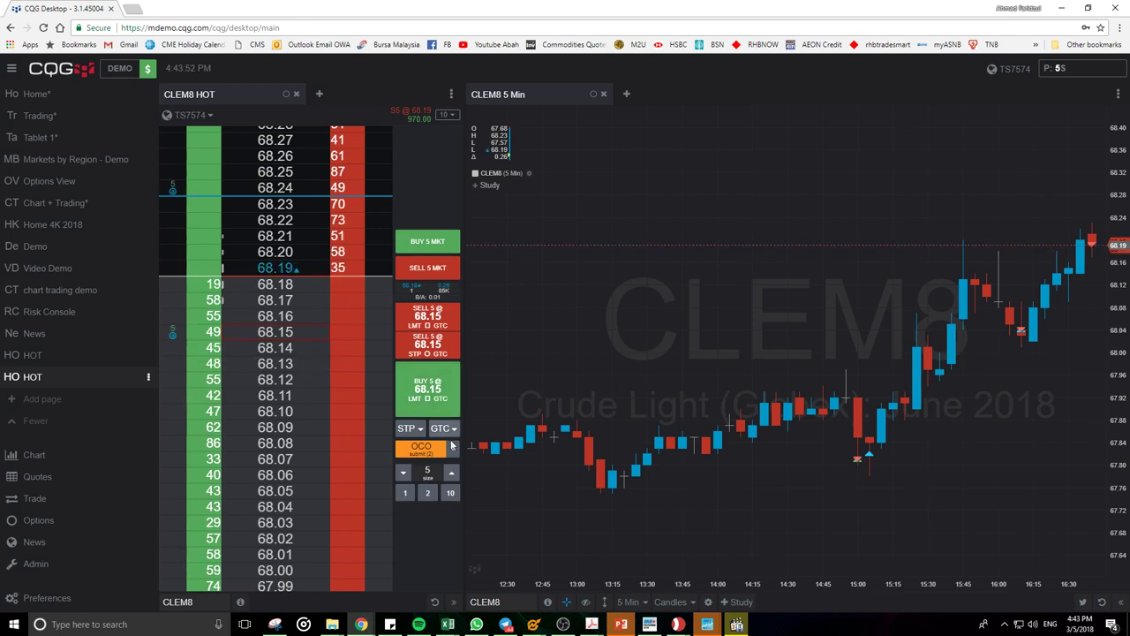
Step: Submit and confirm the OCO pair: buy 5 stop 68.24 and buy 5 limit 68.15
left_click(422, 452)
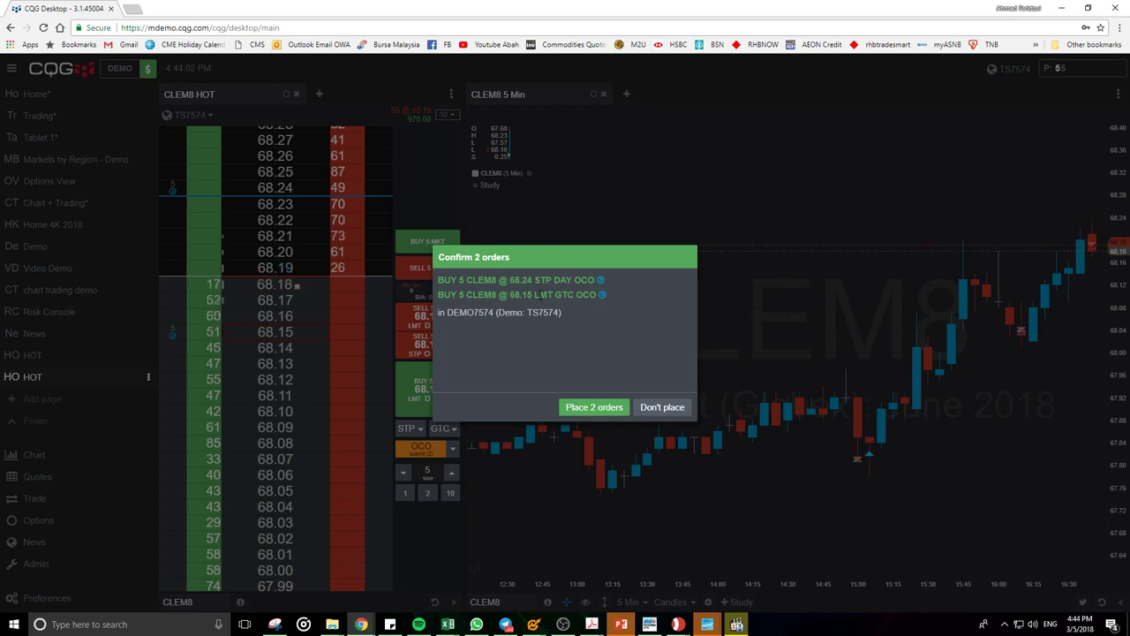
left_click(576, 410)
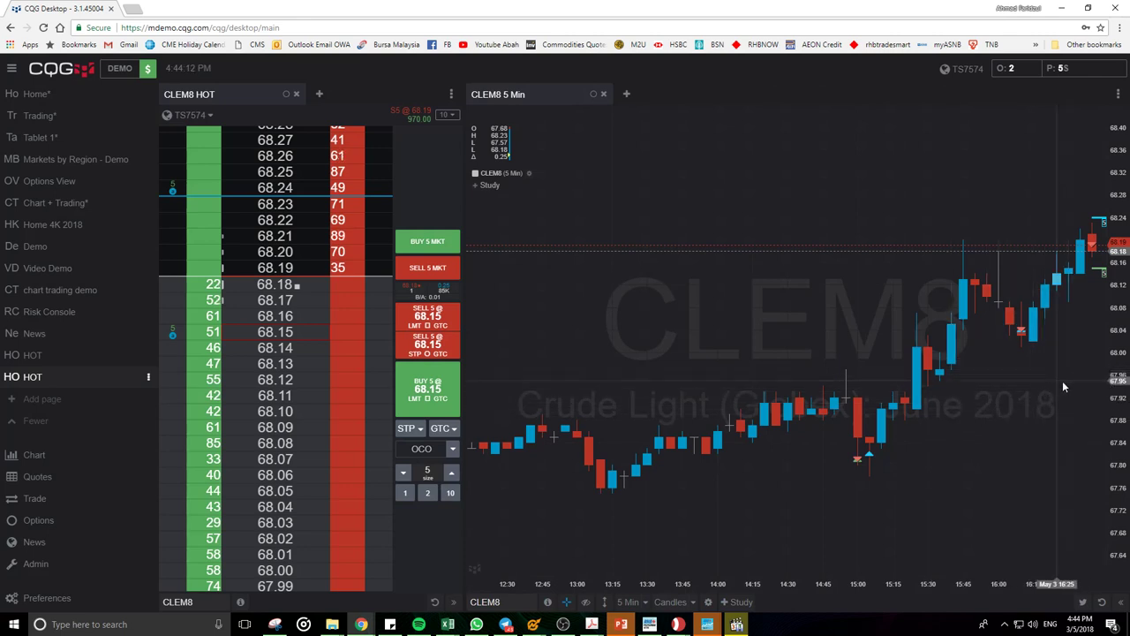
Step: Zoom the 5-minute chart to about 13:50–16:40 and stretch its price scale vertically
scroll(1048, 583, "up", 5)
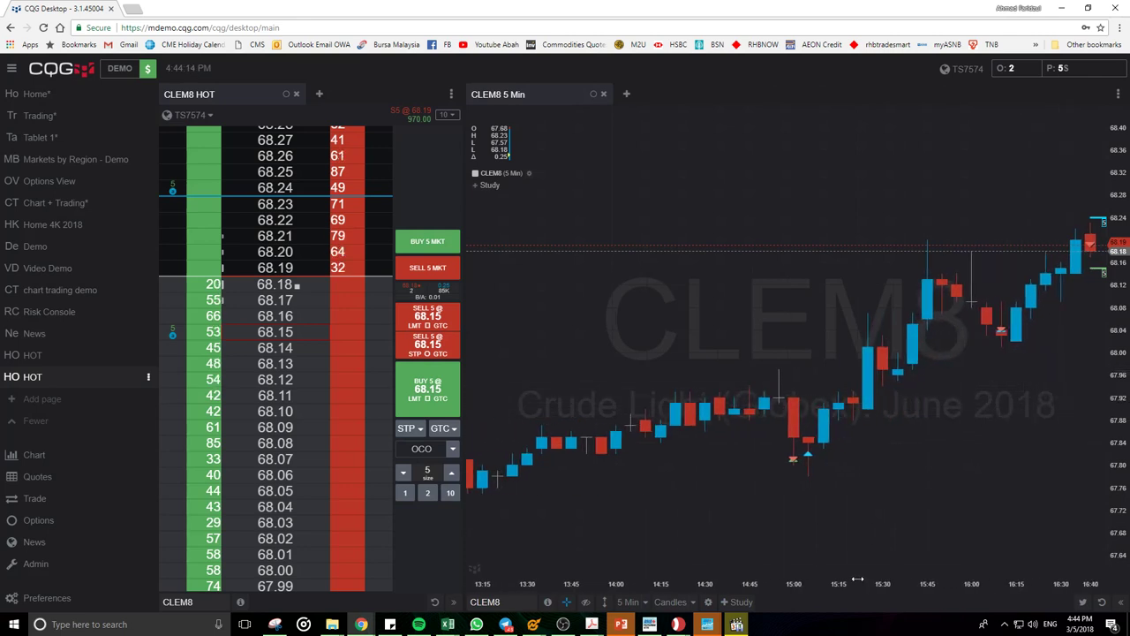
scroll(1113, 243, "up", 2)
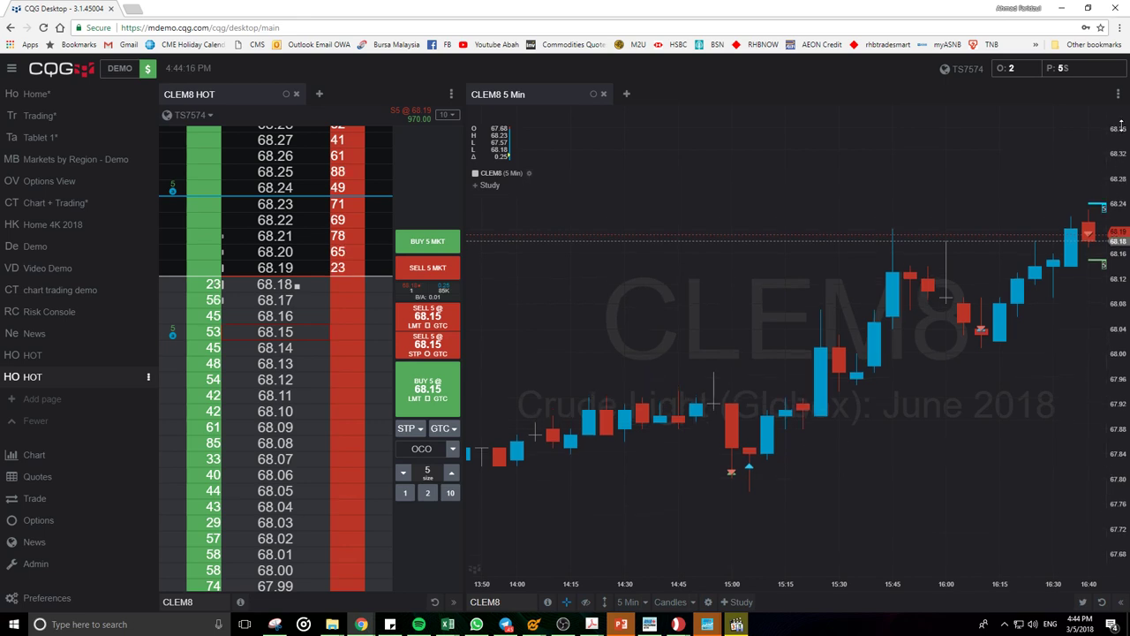
left_click_drag(1124, 312, 1122, 161)
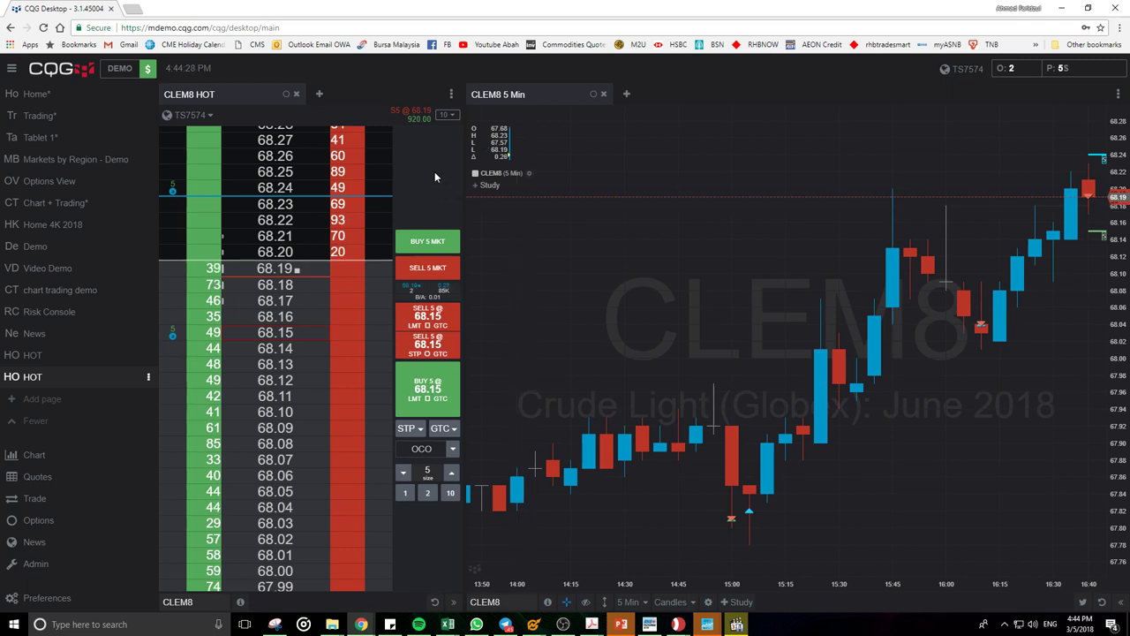
left_click(449, 116)
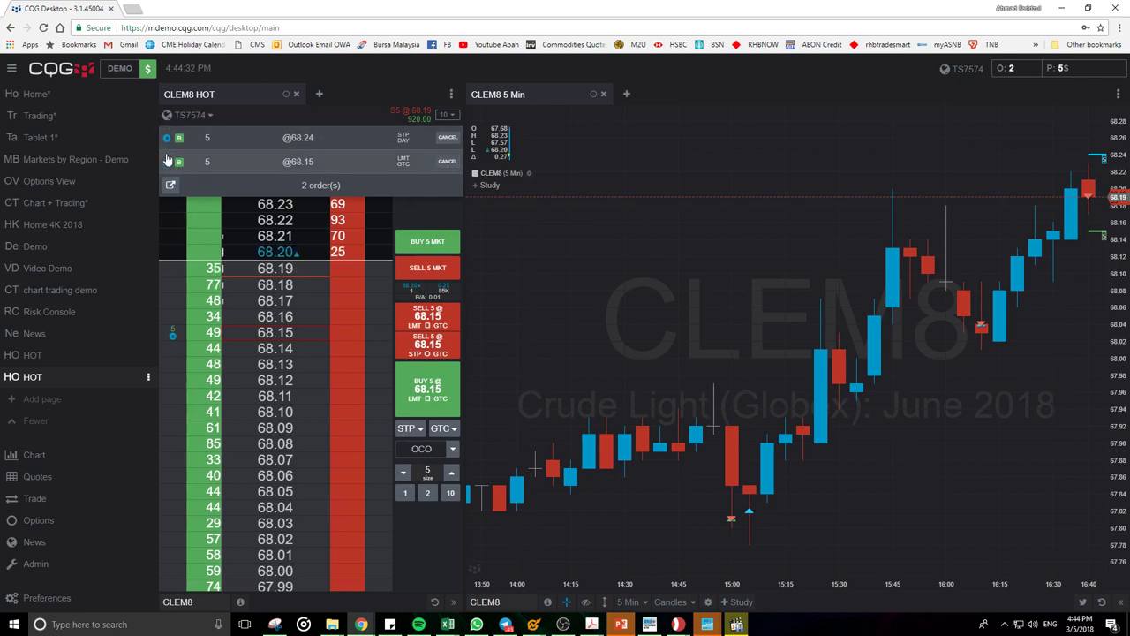
left_click(196, 141)
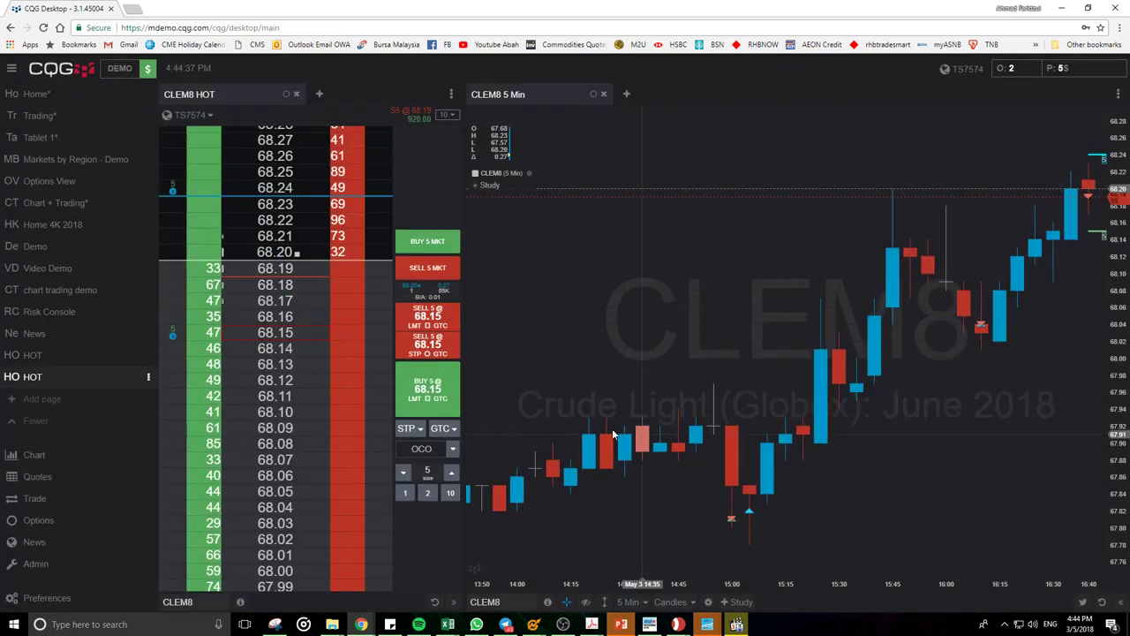
left_click(650, 438)
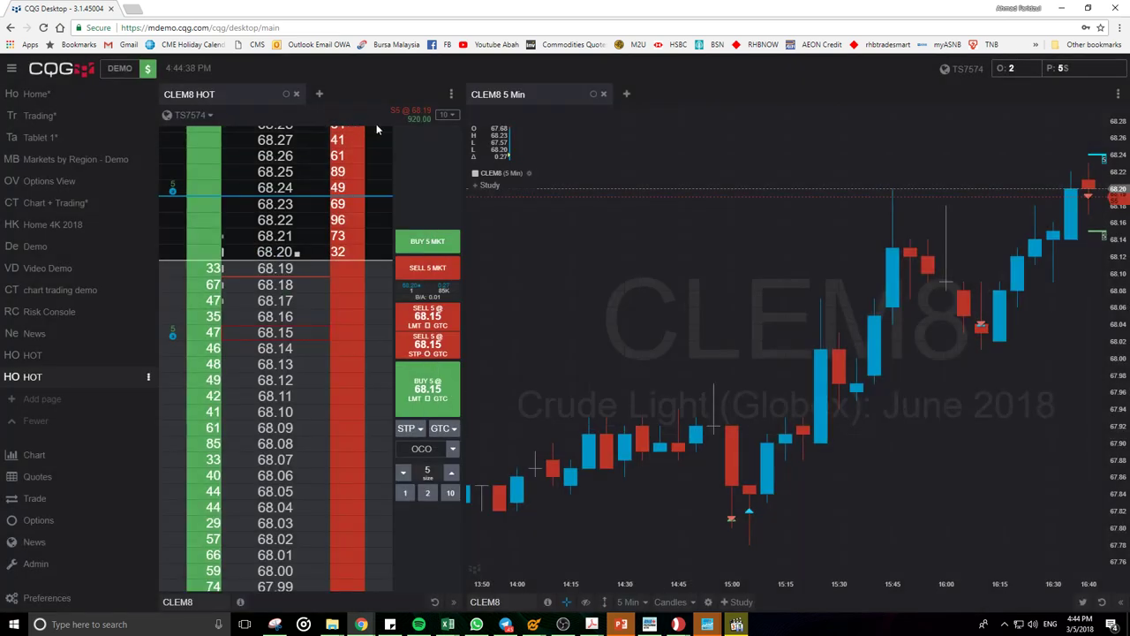
mouse_move(398, 128)
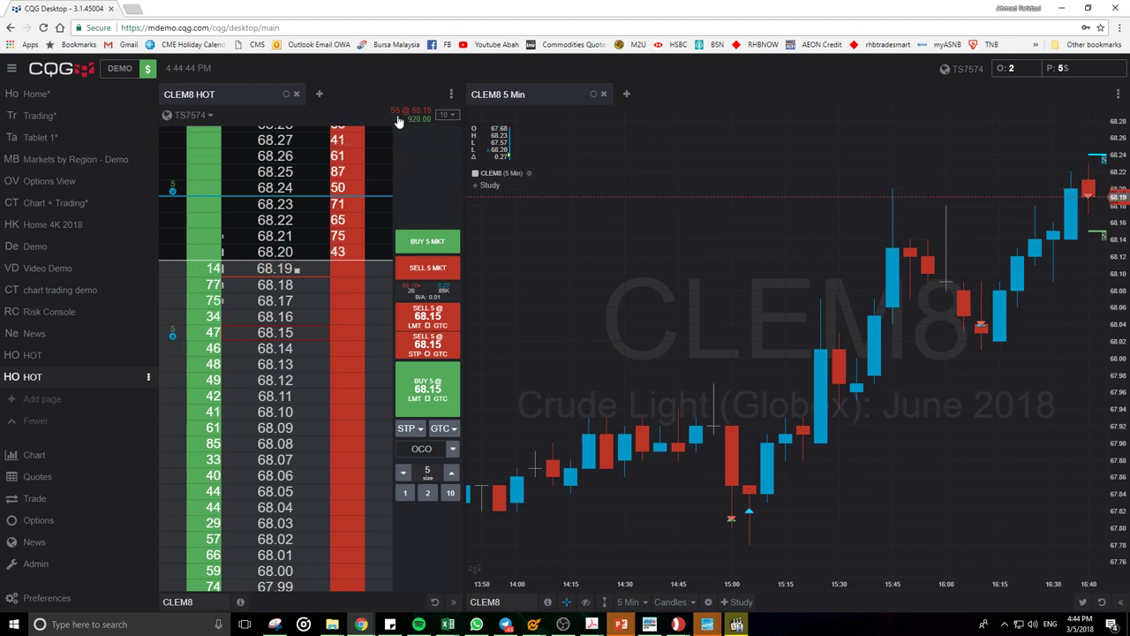
Step: Reprice the working buy 5 CLEM8 limit order from 68.15 to 68.17 and confirm the modification
left_click(443, 116)
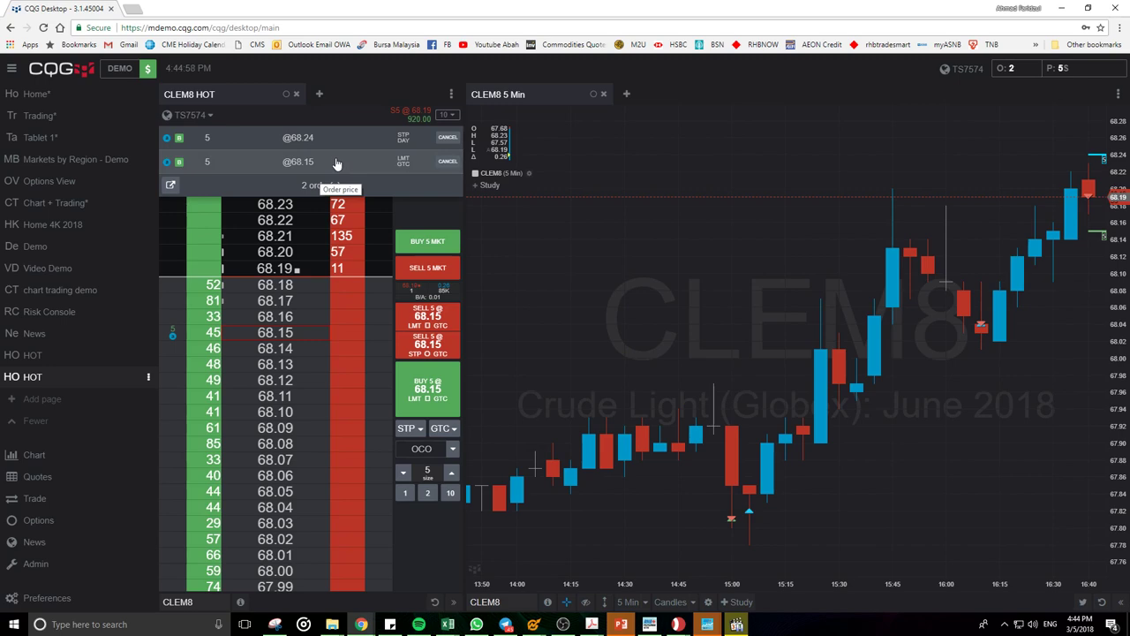
left_click(336, 164)
left_click(642, 311)
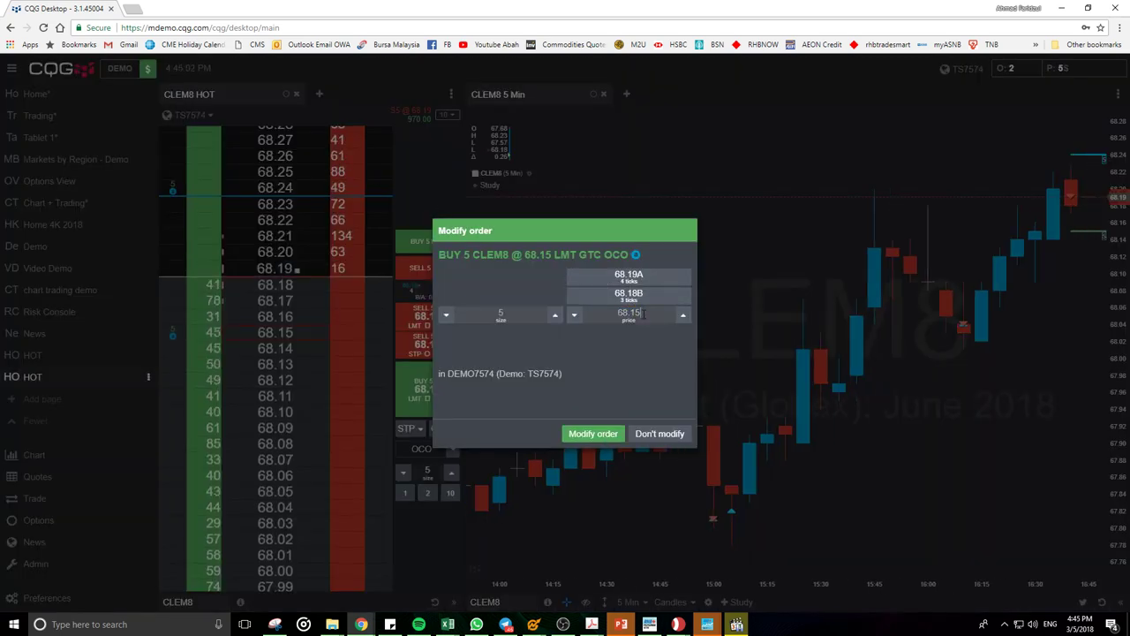
key("BackSpace")
type("7")
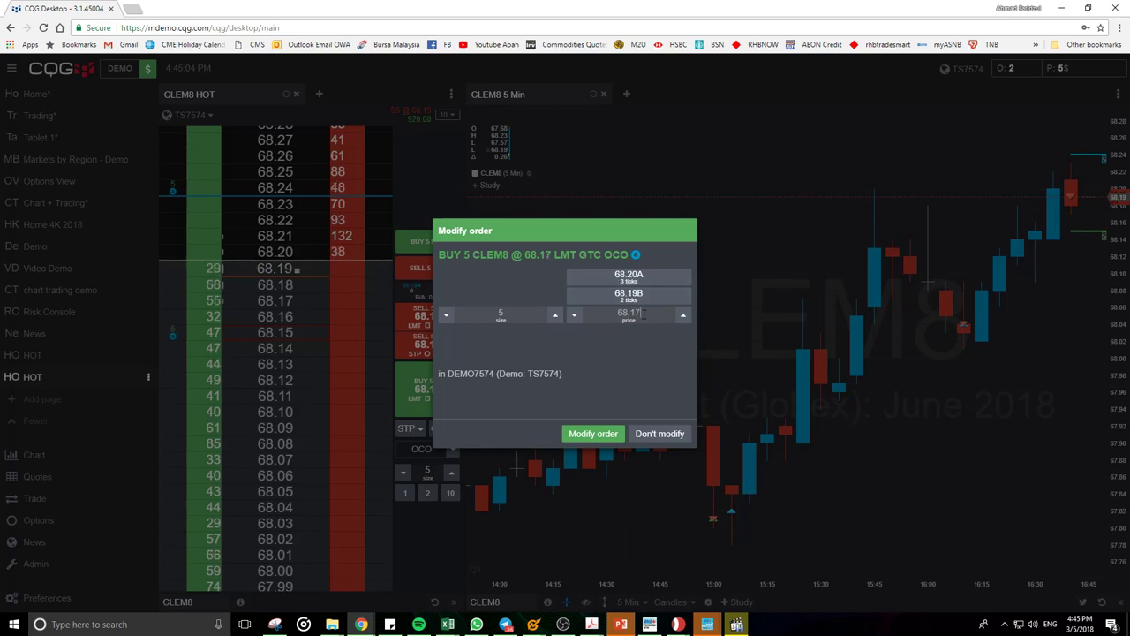
left_click(594, 436)
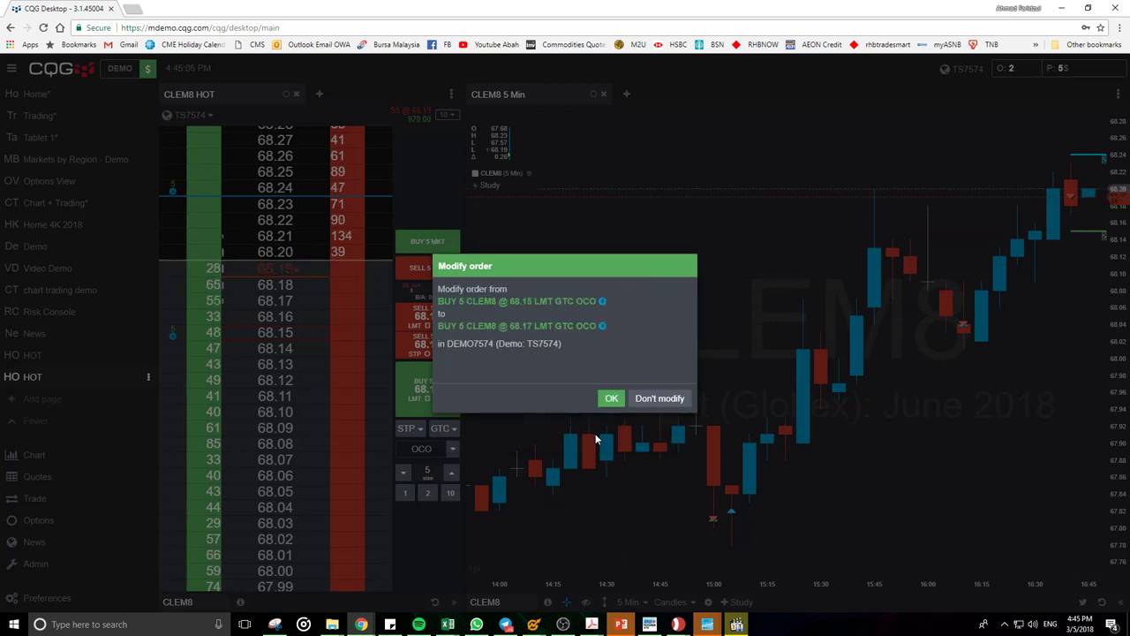
left_click(612, 399)
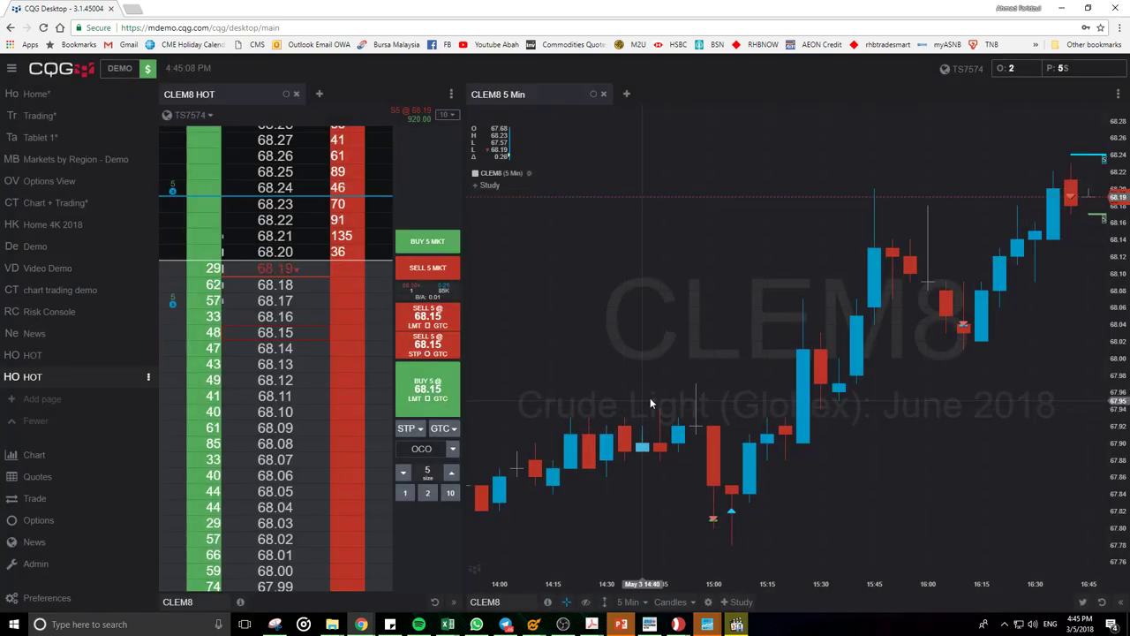
Step: Wait for the 68.17 limit to fill 5 CLEM8 contracts and the Fill report to appear
mouse_move(839, 386)
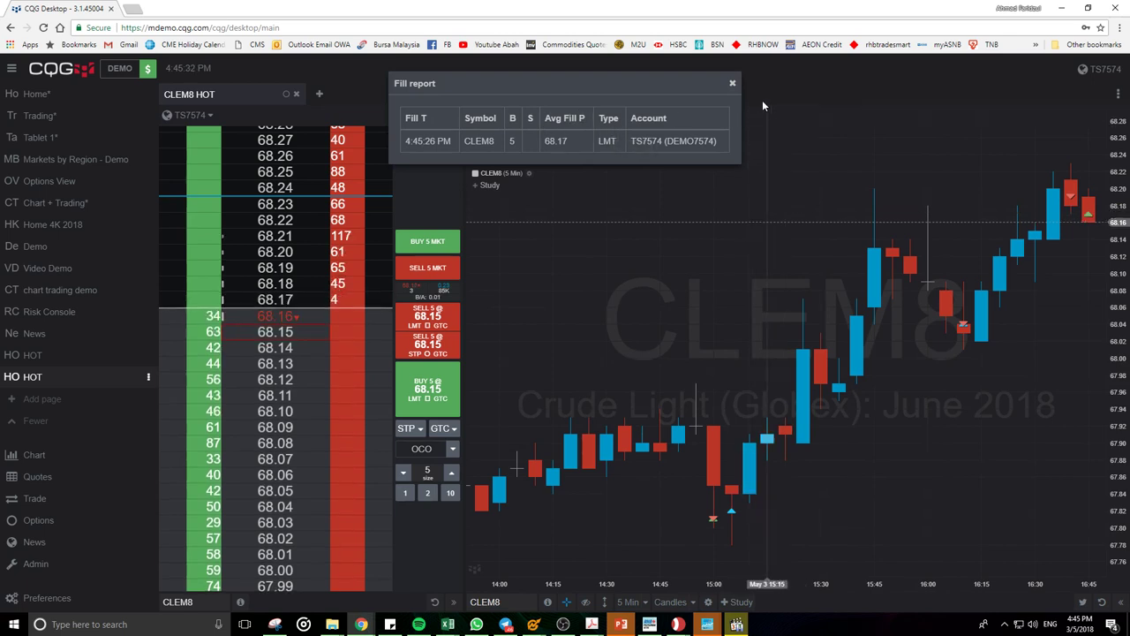
Step: Move the Fill report aside, add an Orders panel below the chart, and select the cancelled 68.24 stop
left_click_drag(641, 85, 739, 267)
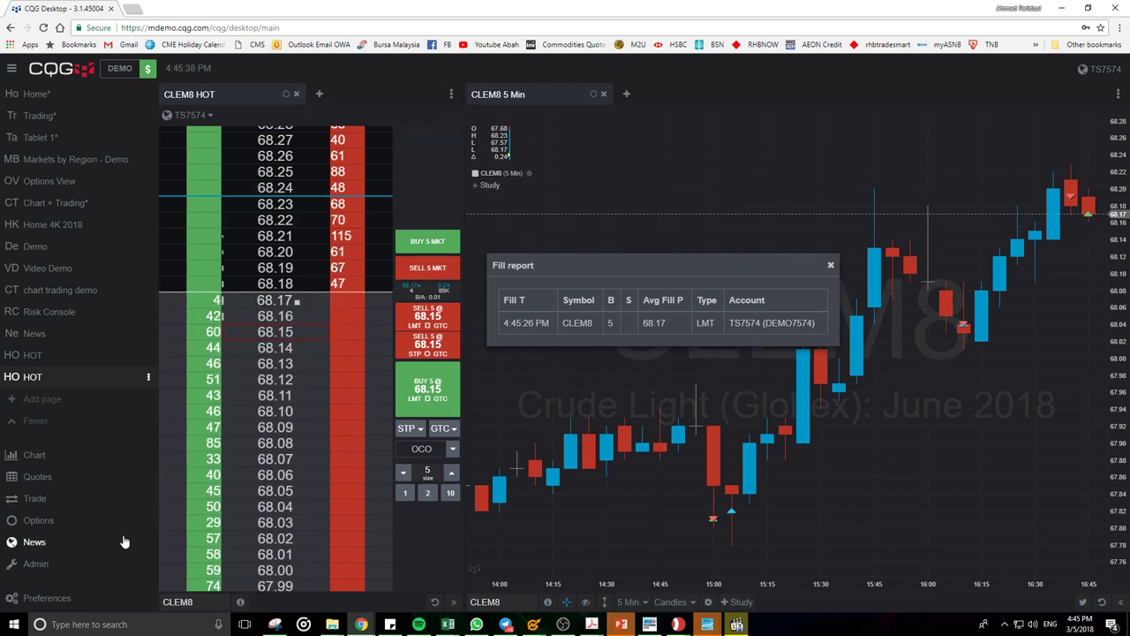
left_click(38, 499)
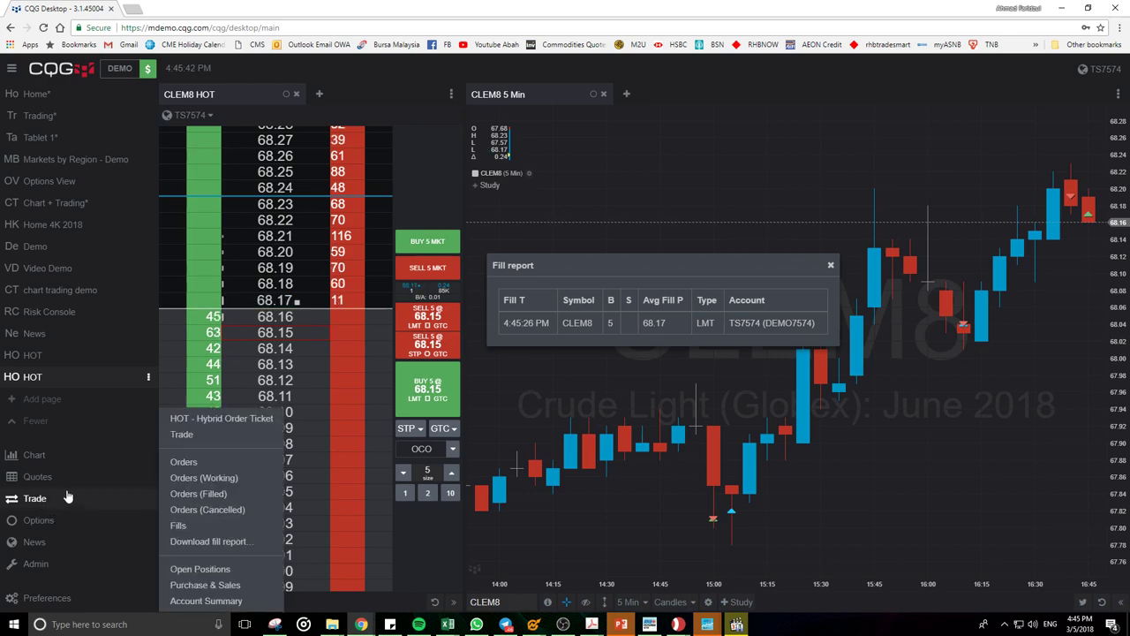
left_click_drag(221, 466, 817, 480)
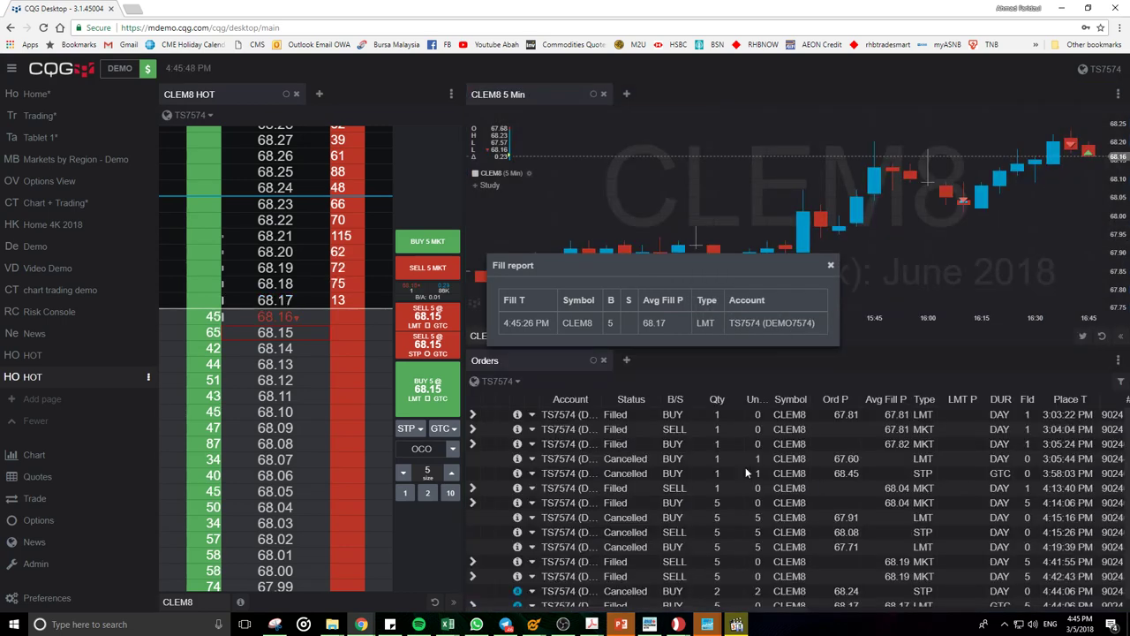
scroll(741, 473, "down", 1)
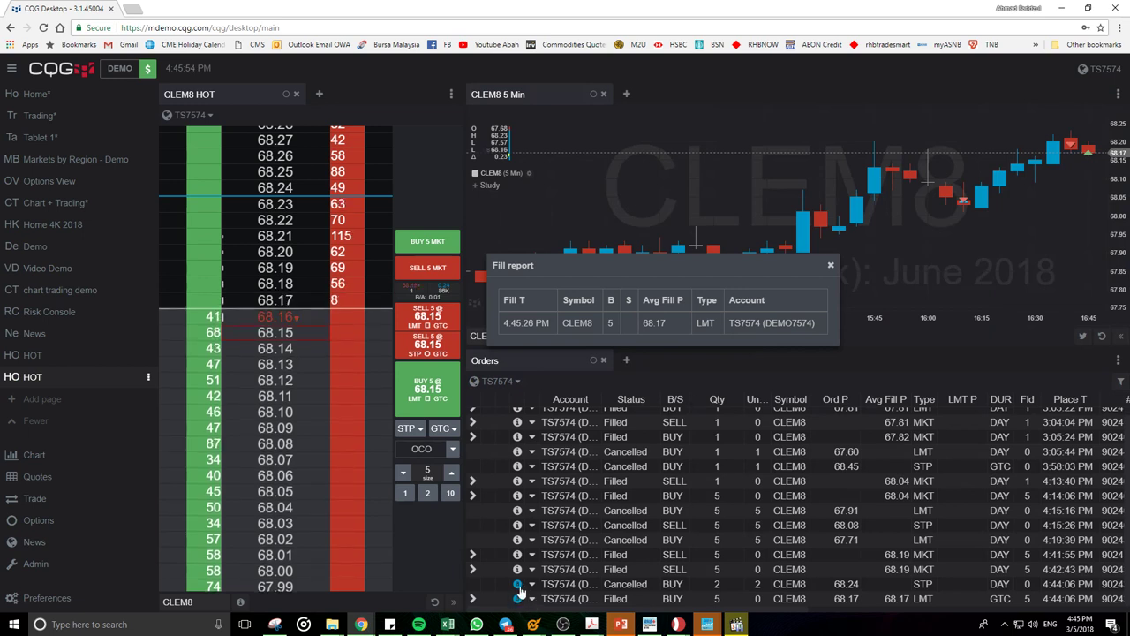
left_click(599, 587)
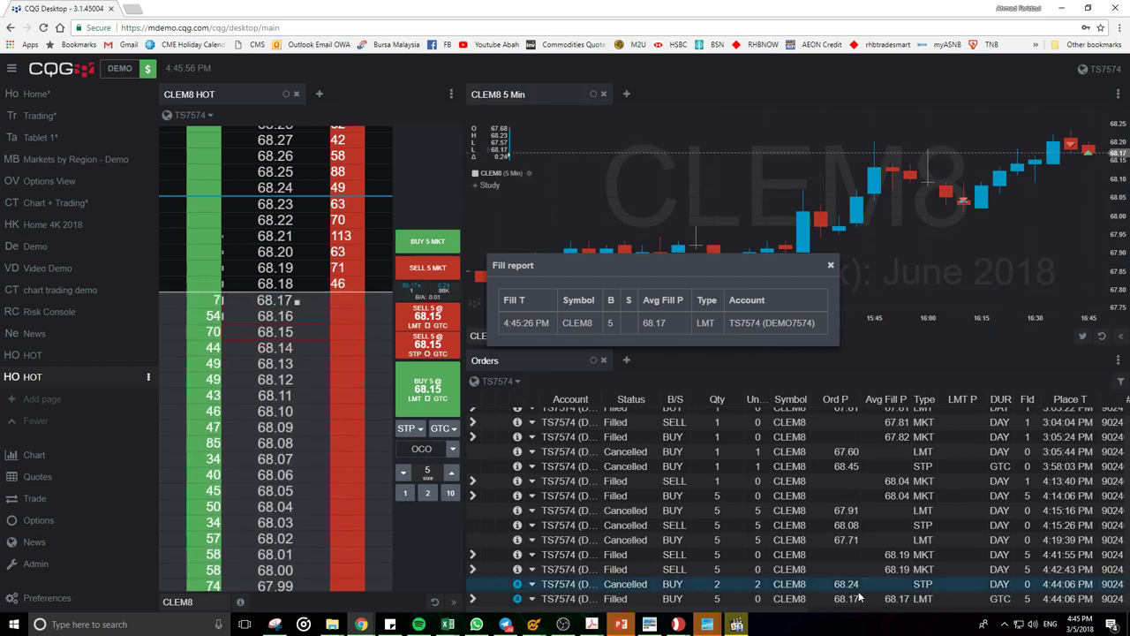